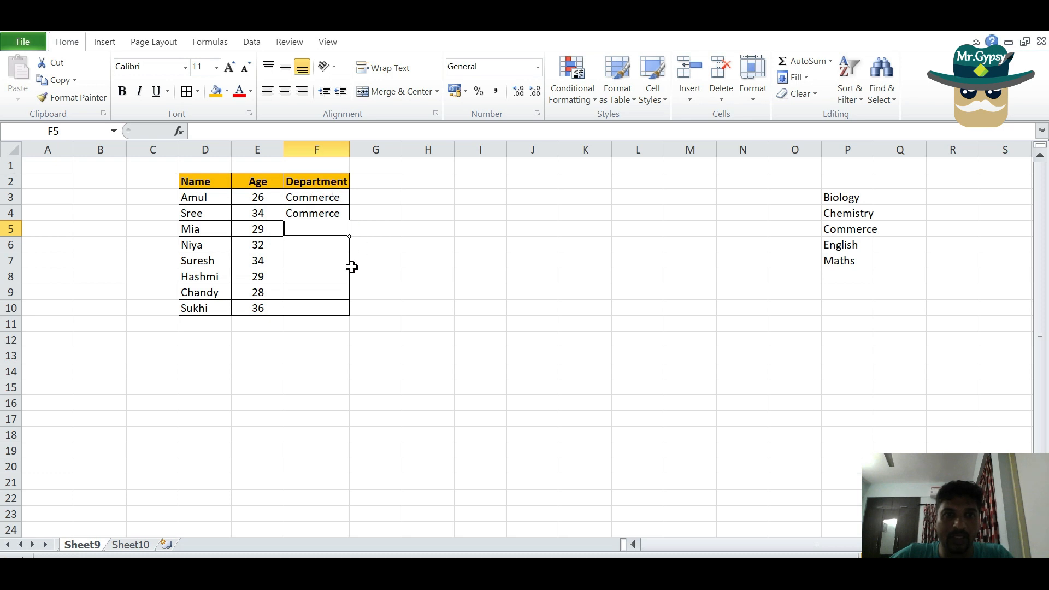
# Examine the dropdown options offered in Department cells F5, F9 and F3 without changing their entries
pyautogui.click(322, 229)
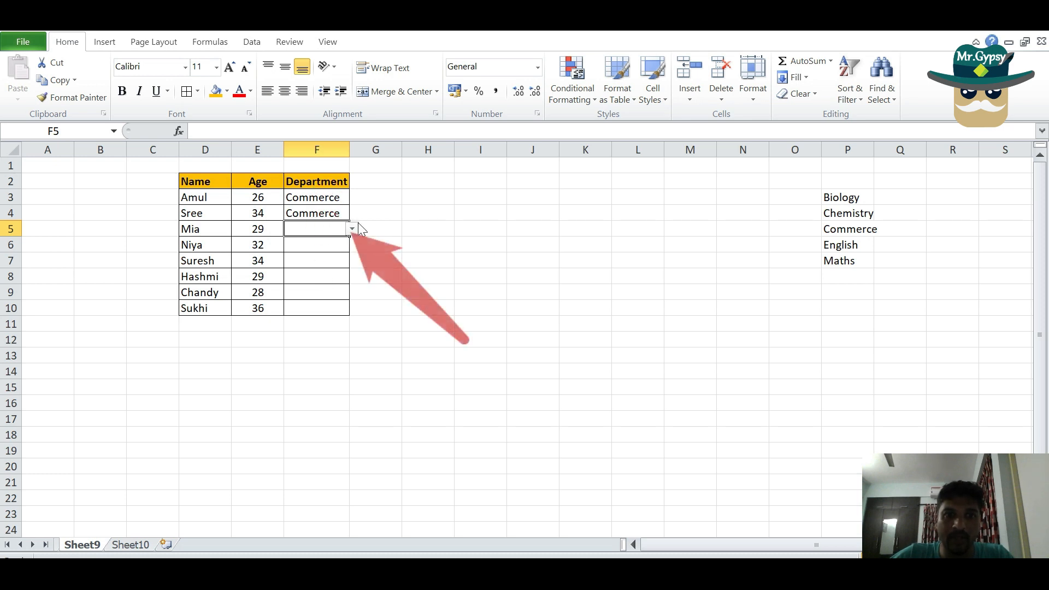
pyautogui.click(353, 230)
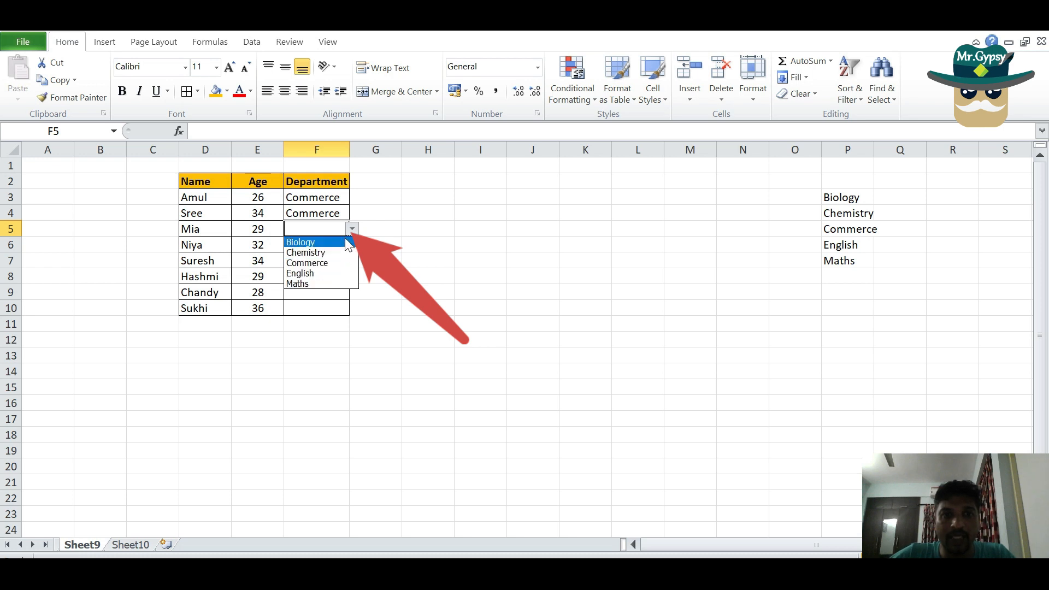
pyautogui.click(340, 304)
pyautogui.click(335, 290)
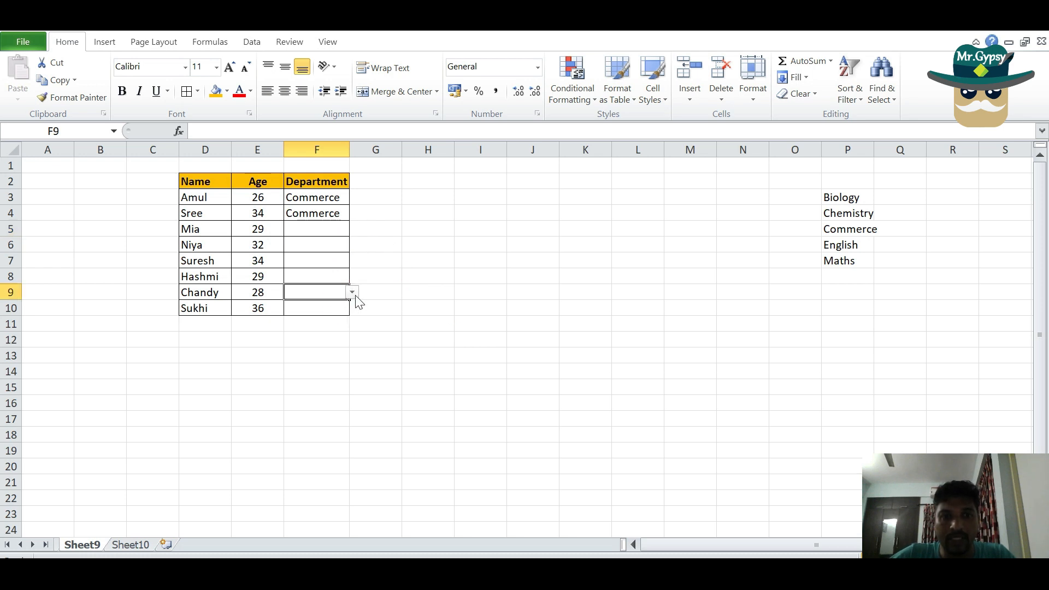
pyautogui.click(353, 294)
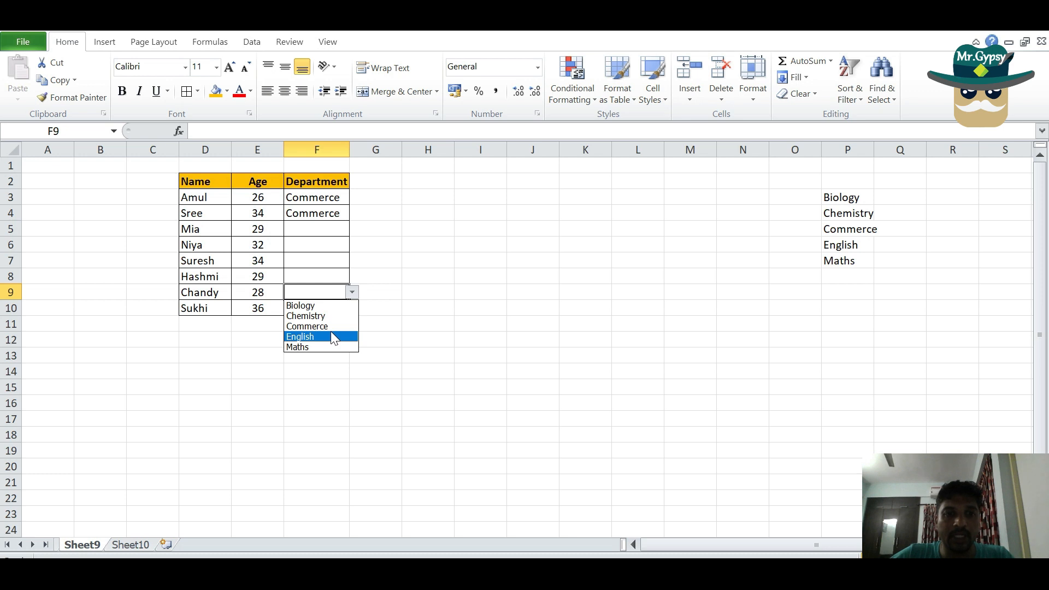
pyautogui.click(405, 316)
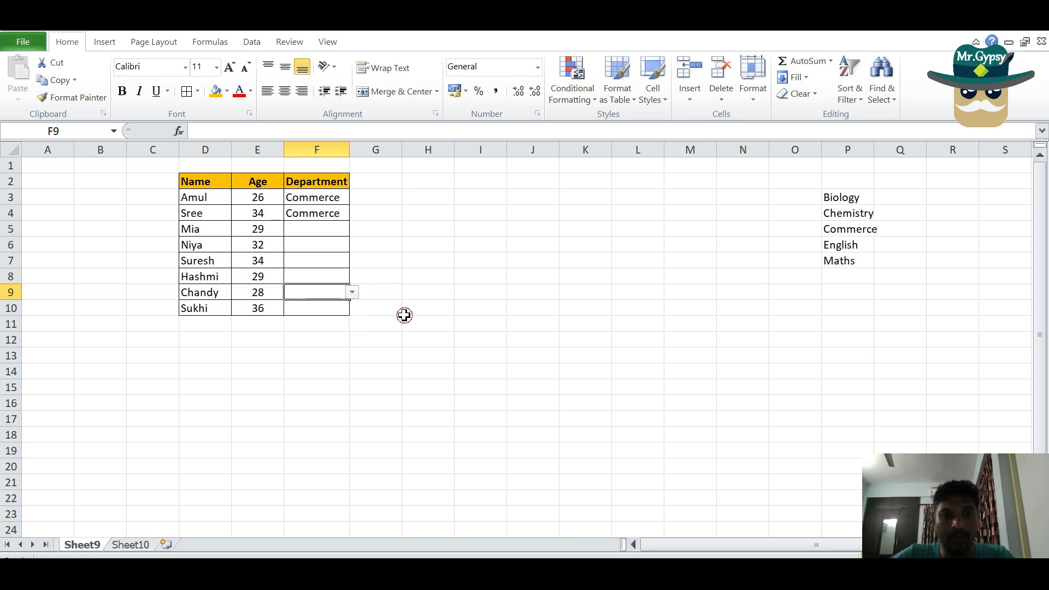
pyautogui.click(324, 197)
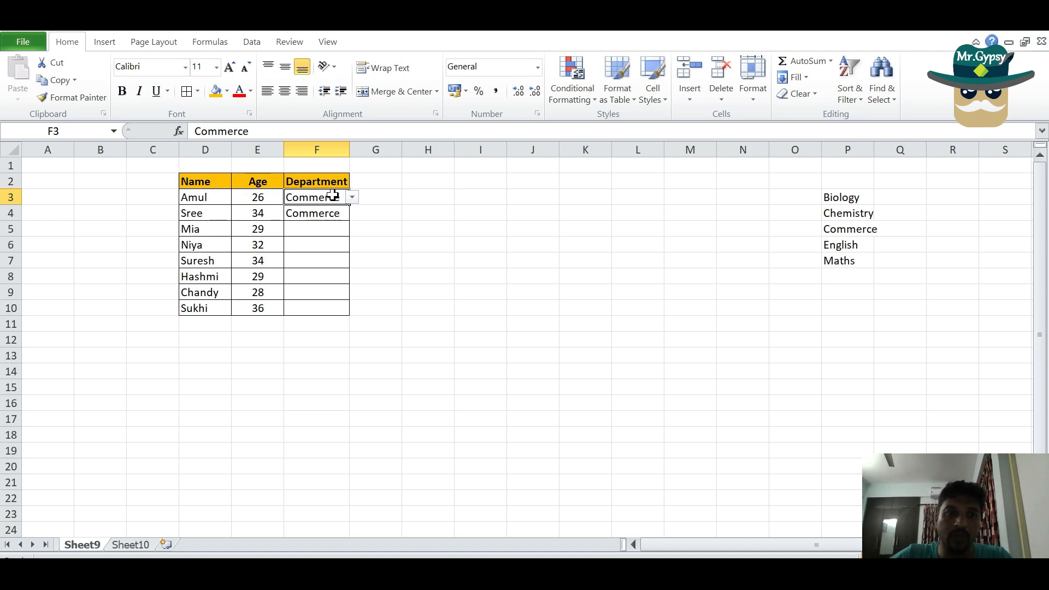
pyautogui.click(352, 198)
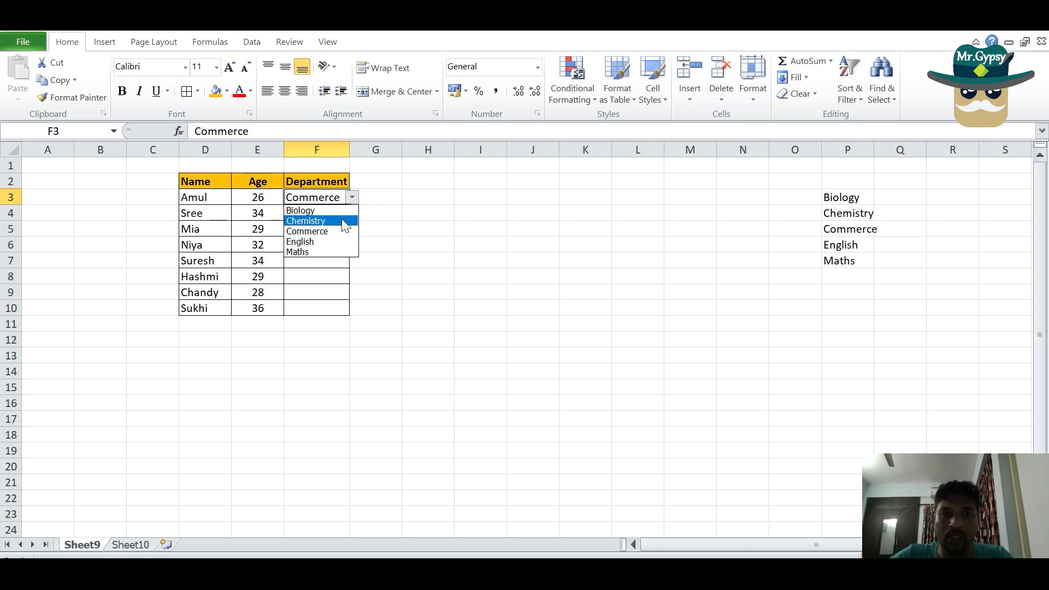
pyautogui.click(381, 336)
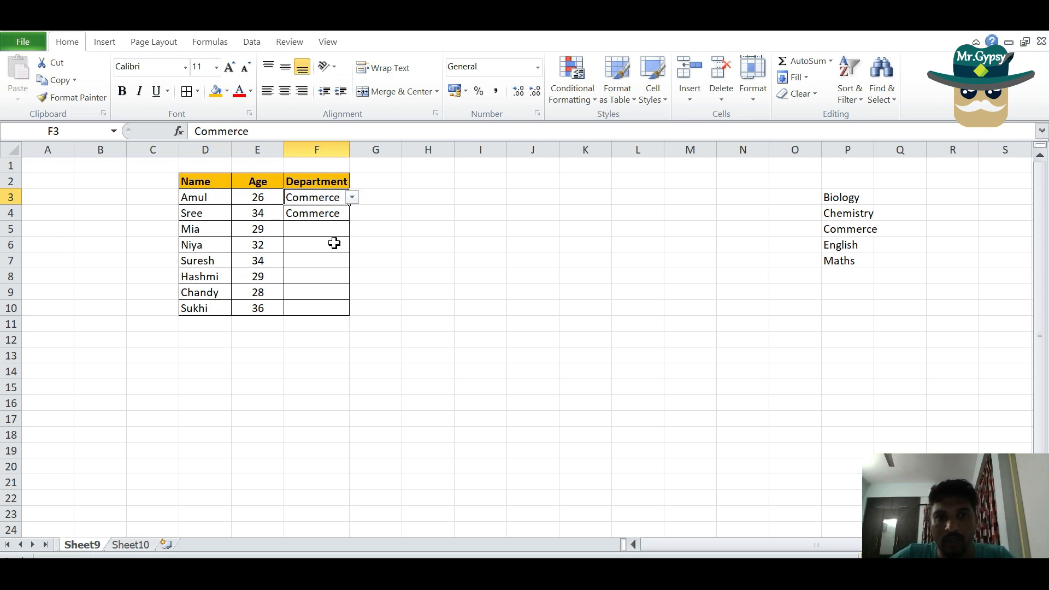
# Copy the Department header from F2 into G2 and fit column G's width to the text
pyautogui.click(373, 209)
pyautogui.click(373, 184)
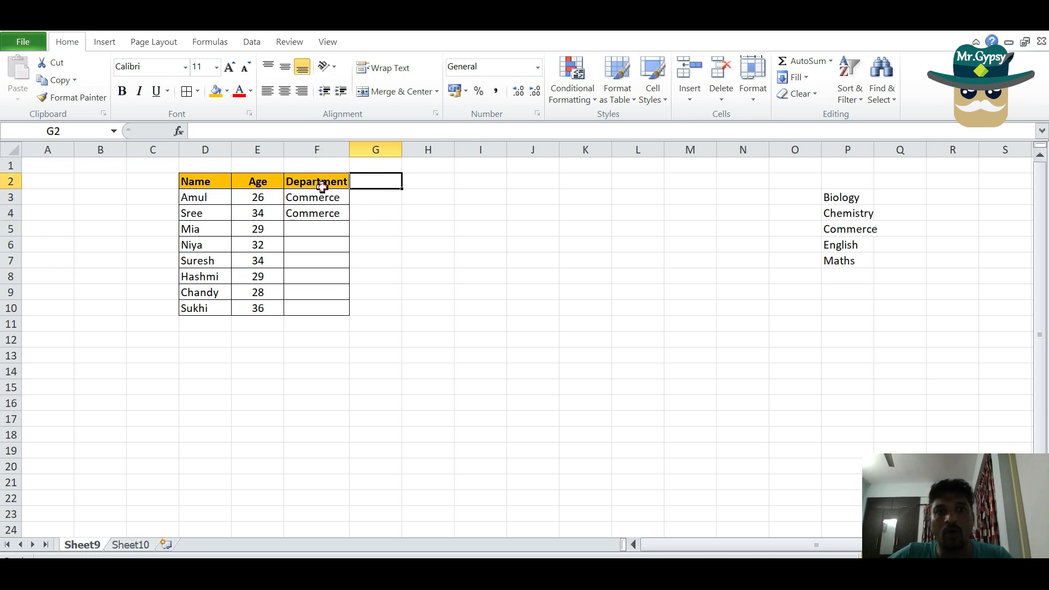
pyautogui.click(322, 182)
pyautogui.hotkey('ctrl', 'c')
pyautogui.click(381, 187)
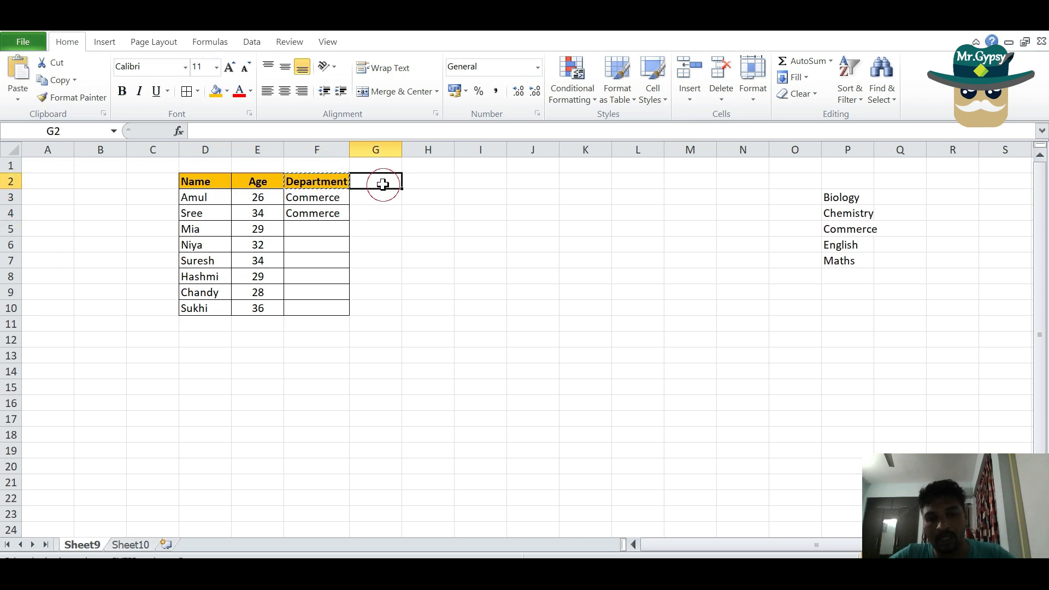
pyautogui.hotkey('ctrl', 'v')
pyautogui.doubleClick(403, 154)
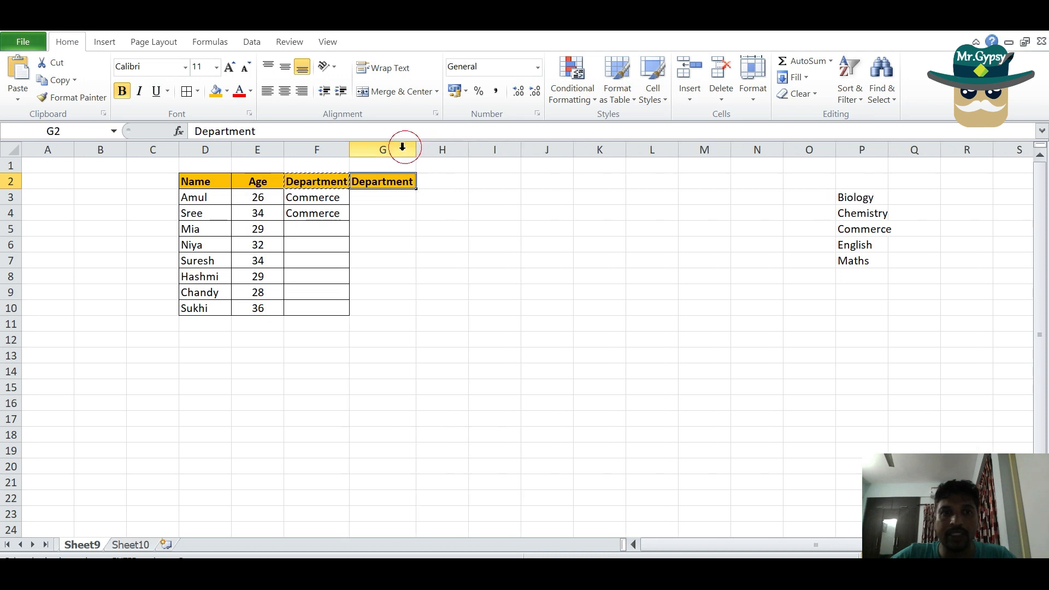
pyautogui.click(304, 196)
pyautogui.press('Escape')
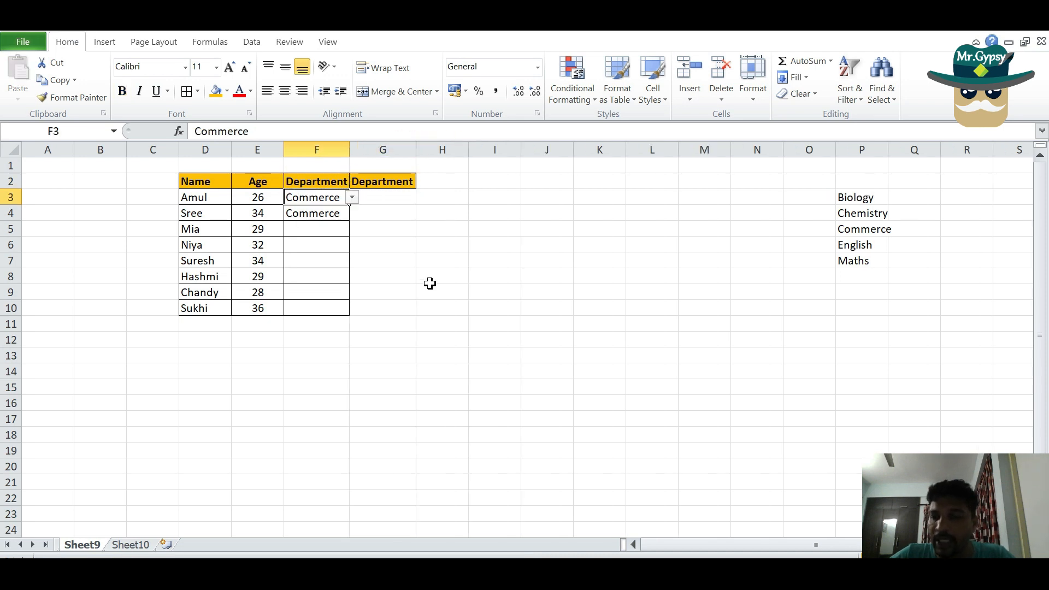
pyautogui.click(430, 283)
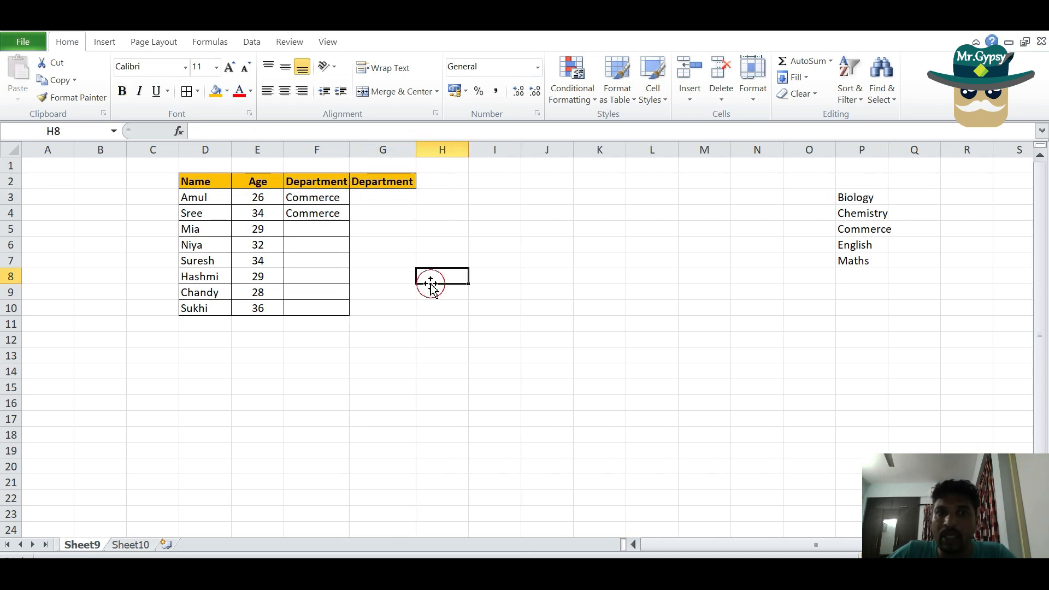
pyautogui.click(324, 213)
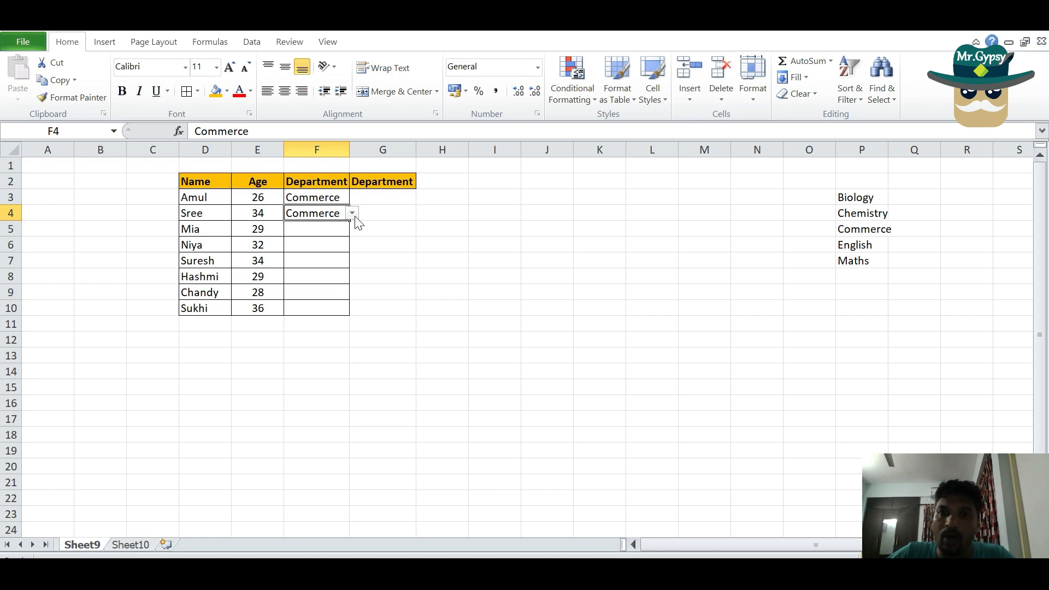
pyautogui.click(474, 328)
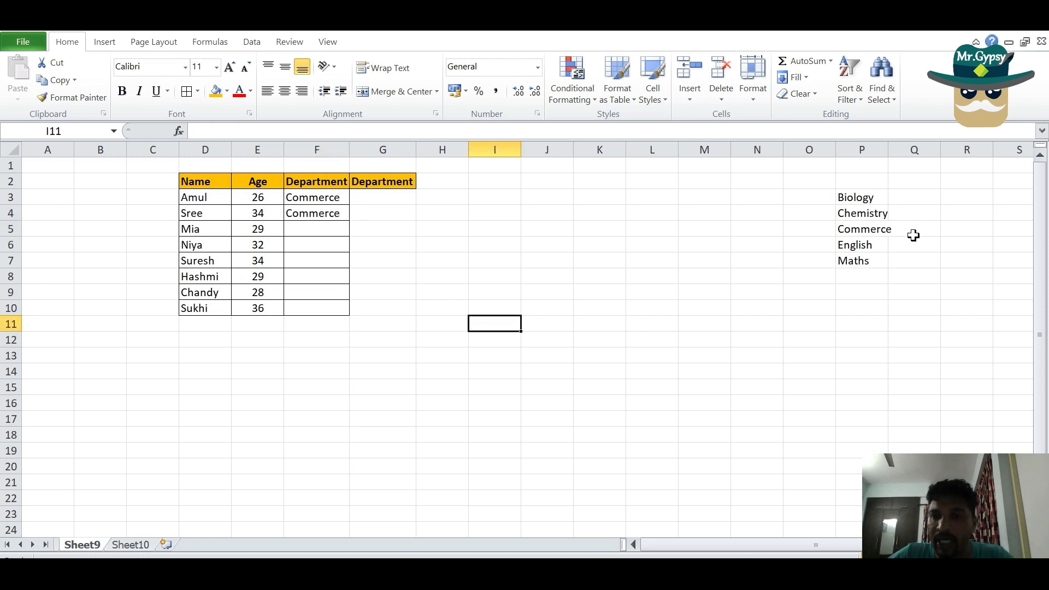
# Fit column P's width to the list of department names
pyautogui.doubleClick(885, 147)
pyautogui.click(868, 148)
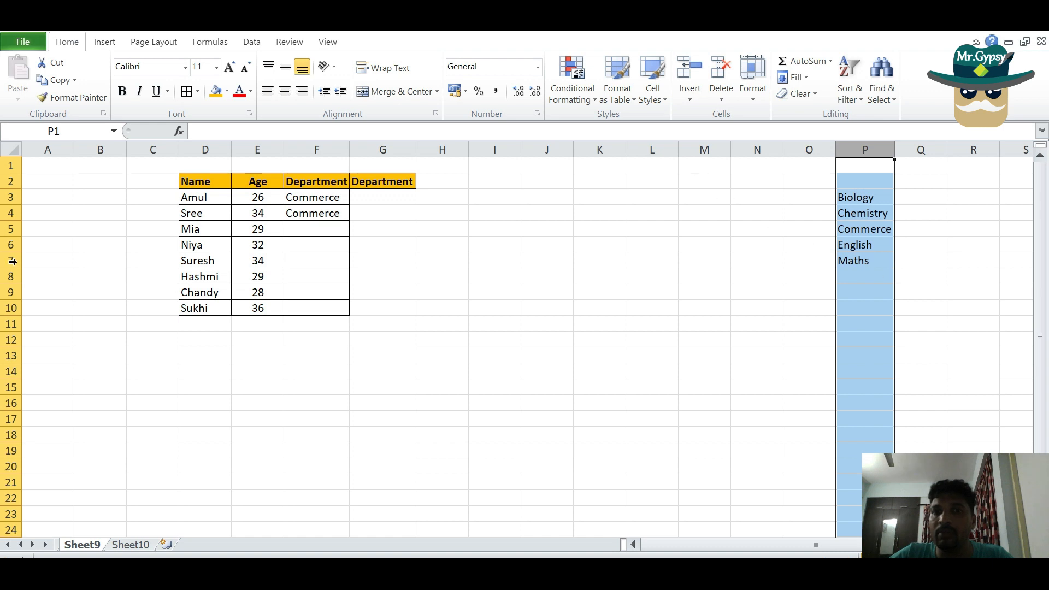
pyautogui.click(156, 530)
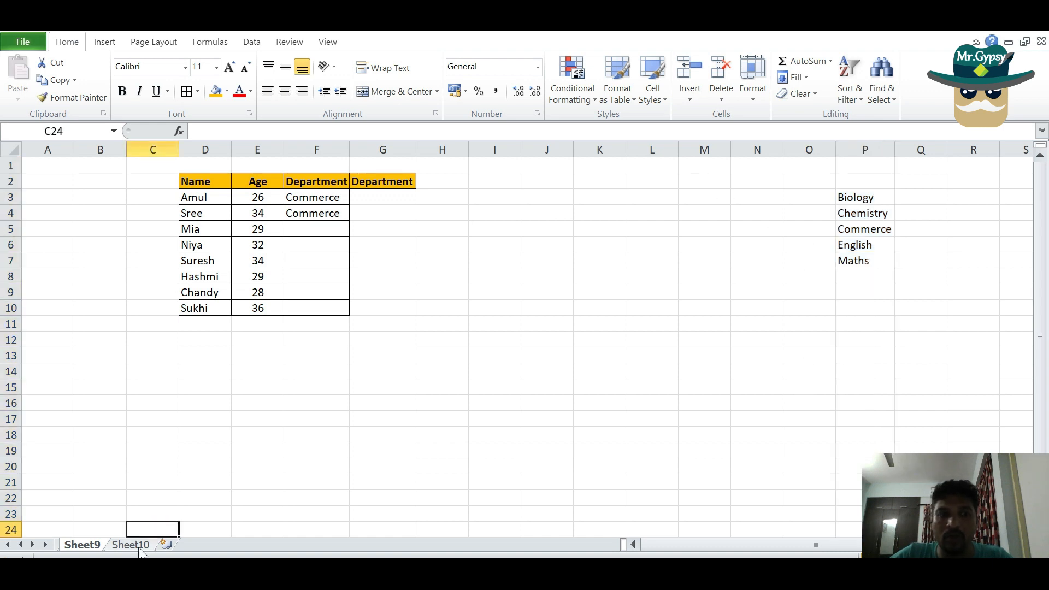
# Copy the department list in P3:P7 of Sheet9 to Sheet10 starting at H3, and return to Sheet9
pyautogui.click(137, 546)
pyautogui.click(84, 545)
pyautogui.moveTo(884, 199); pyautogui.dragTo(862, 262)
pyautogui.hotkey('ctrl', 'c')
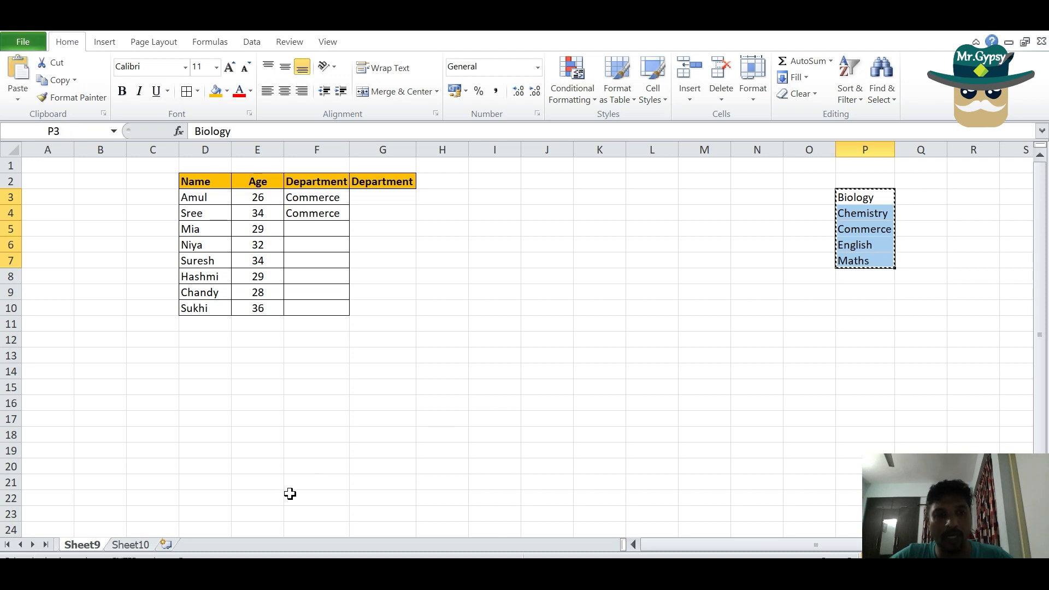
pyautogui.click(128, 542)
pyautogui.click(416, 196)
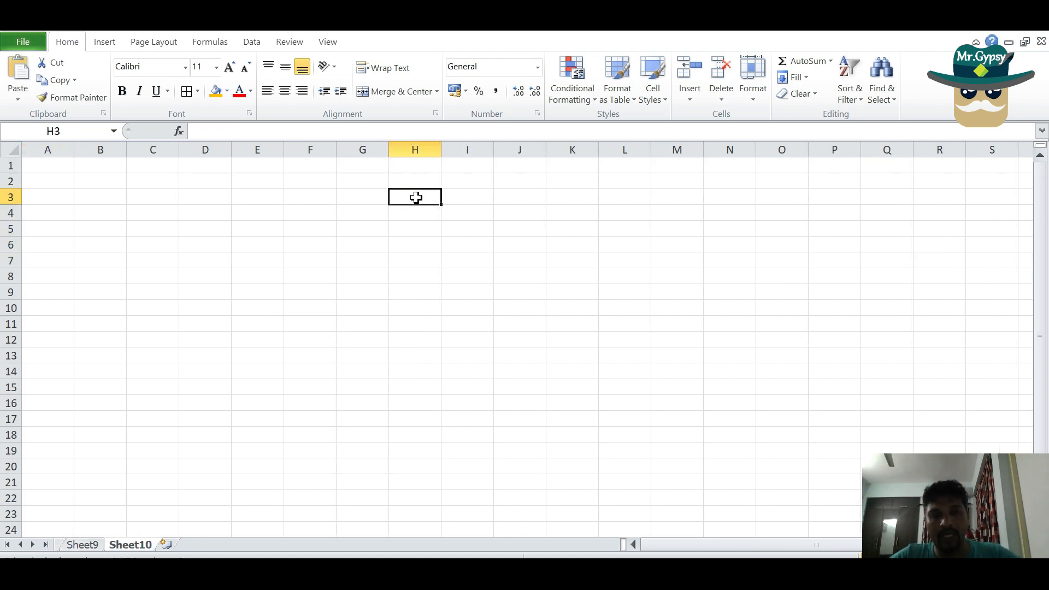
pyautogui.hotkey('ctrl', 'v')
pyautogui.click(439, 150)
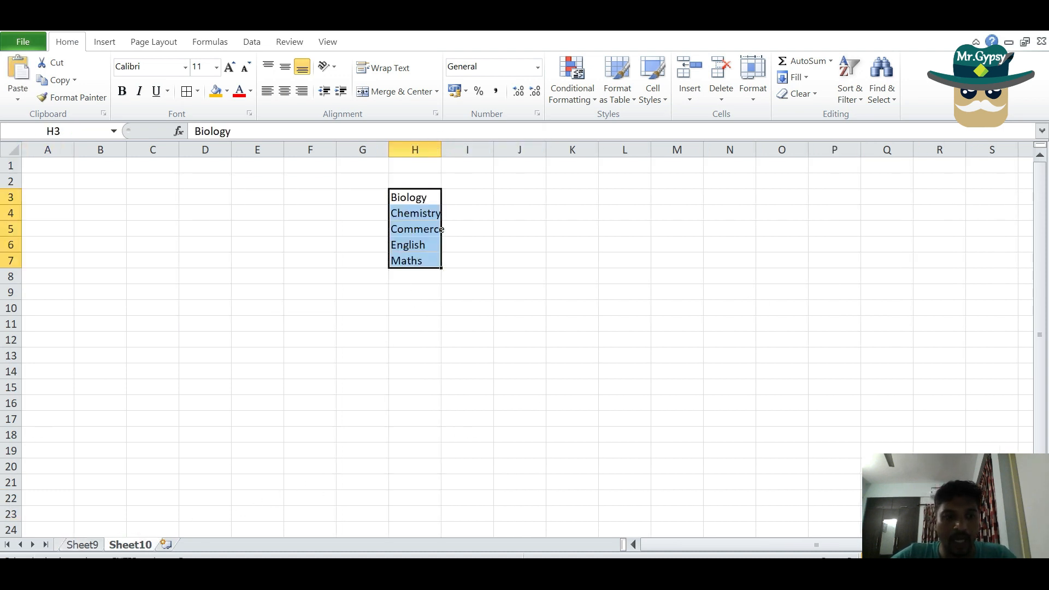
pyautogui.click(82, 543)
pyautogui.click(508, 342)
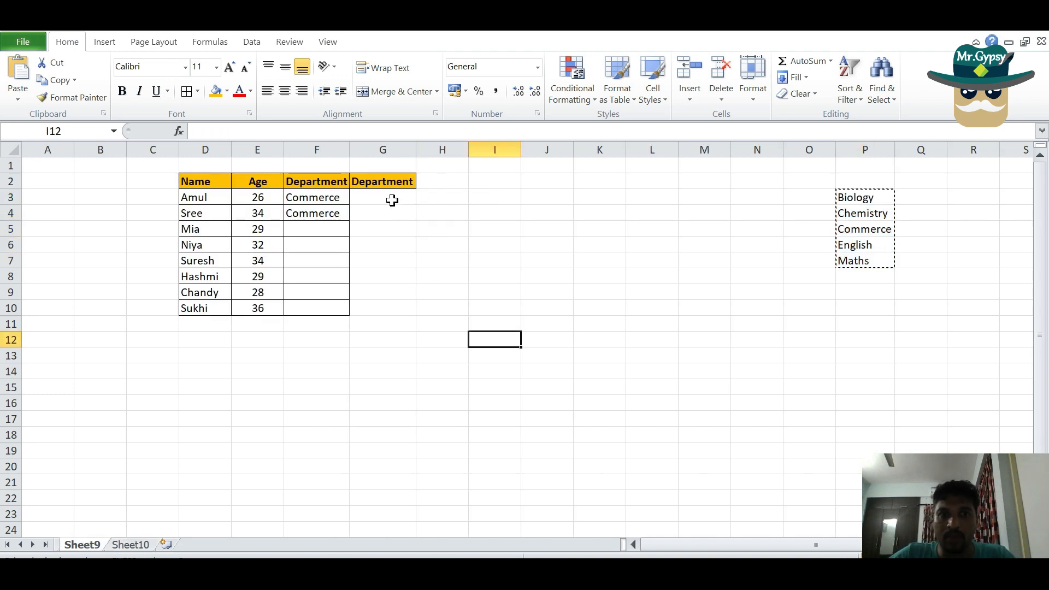
pyautogui.press('Escape')
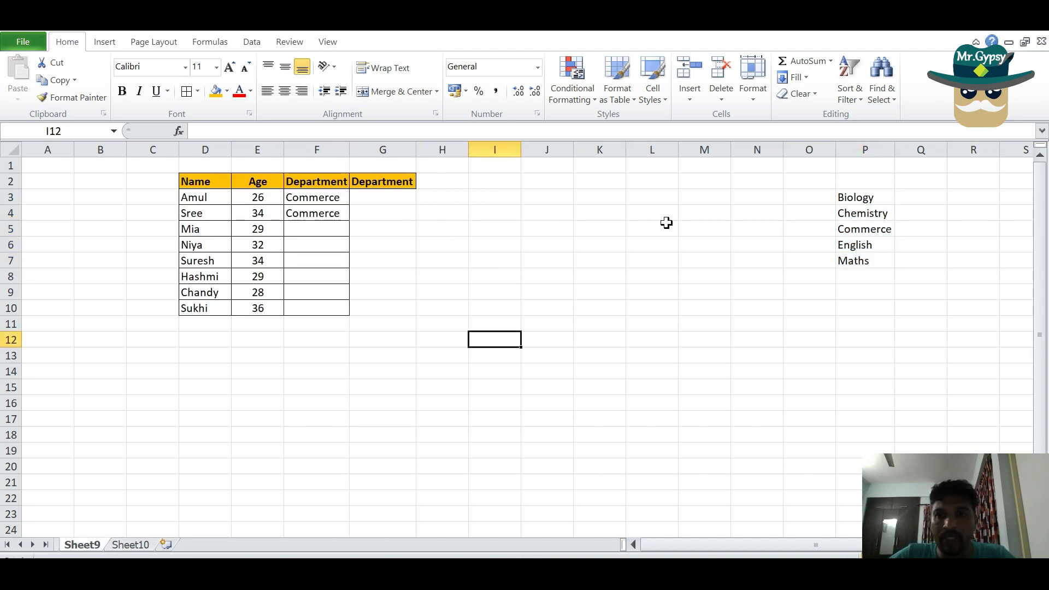
# Open the Data Validation settings for cell G3 and review the input message and error alert options
pyautogui.click(391, 198)
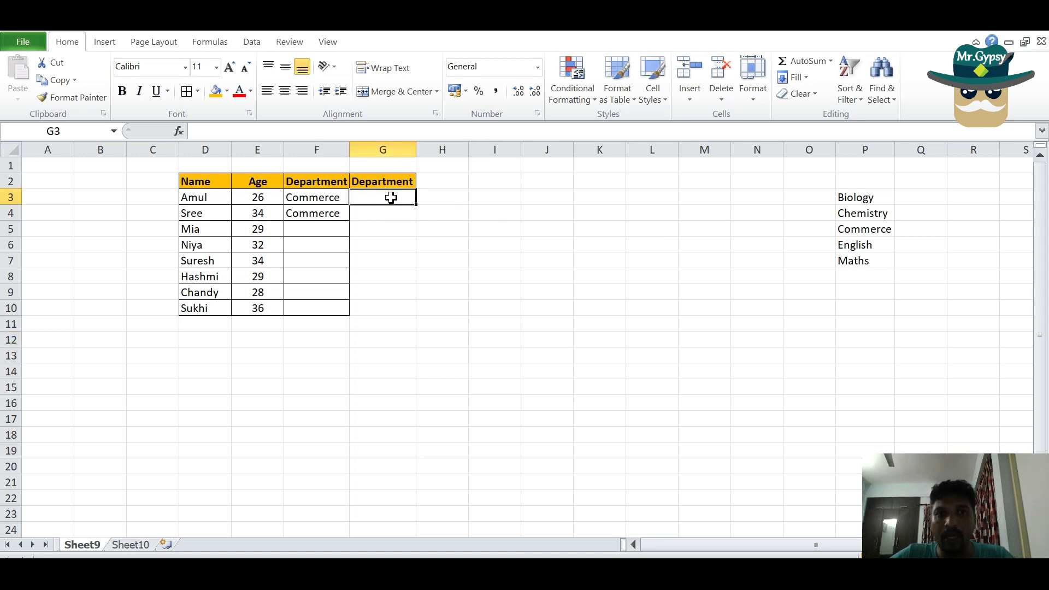
pyautogui.click(260, 44)
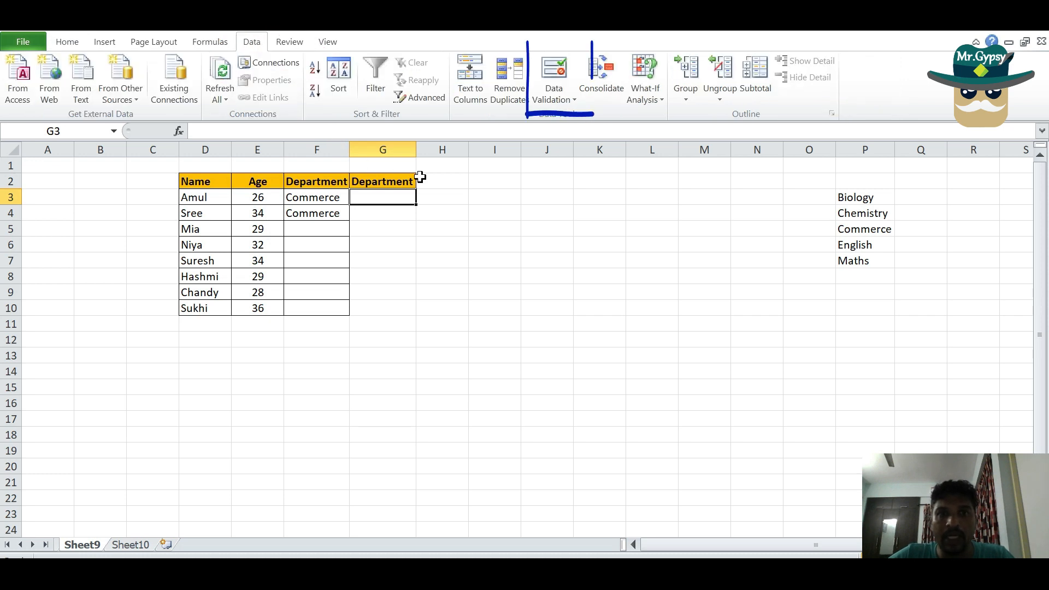
pyautogui.click(568, 101)
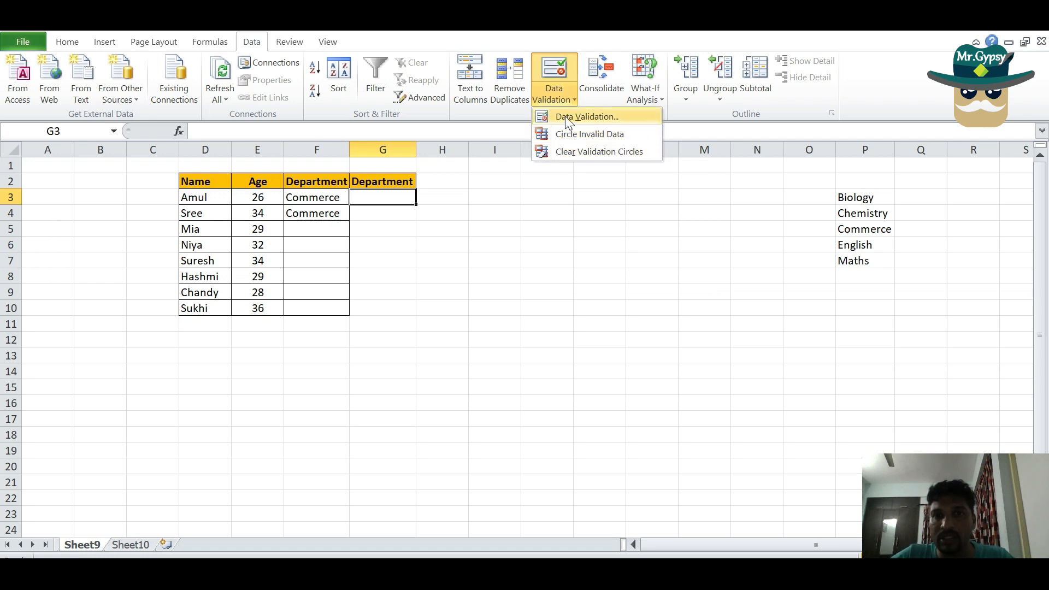
pyautogui.click(573, 118)
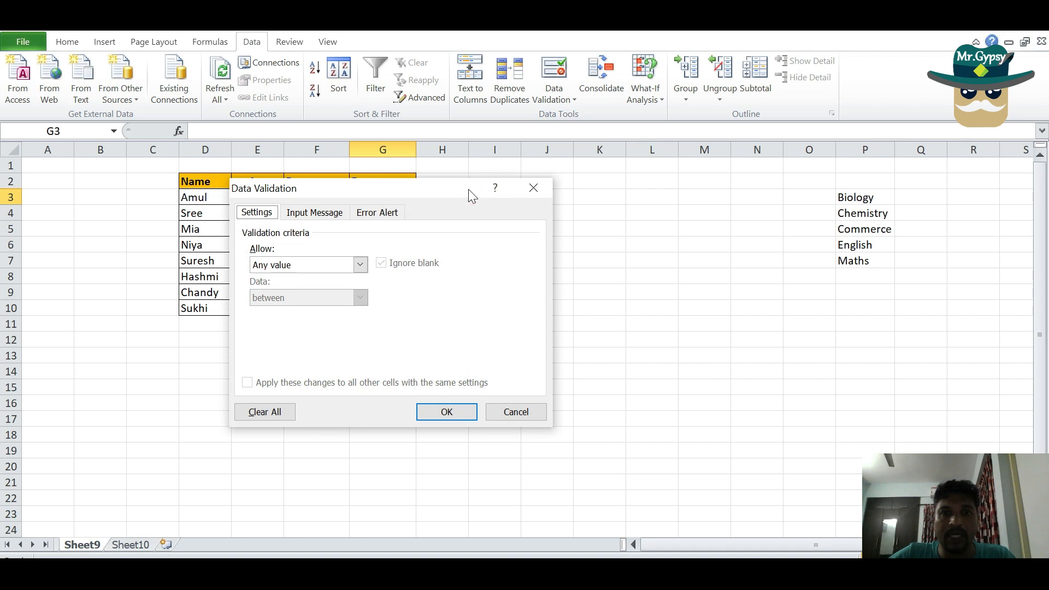
pyautogui.moveTo(452, 190); pyautogui.dragTo(531, 170)
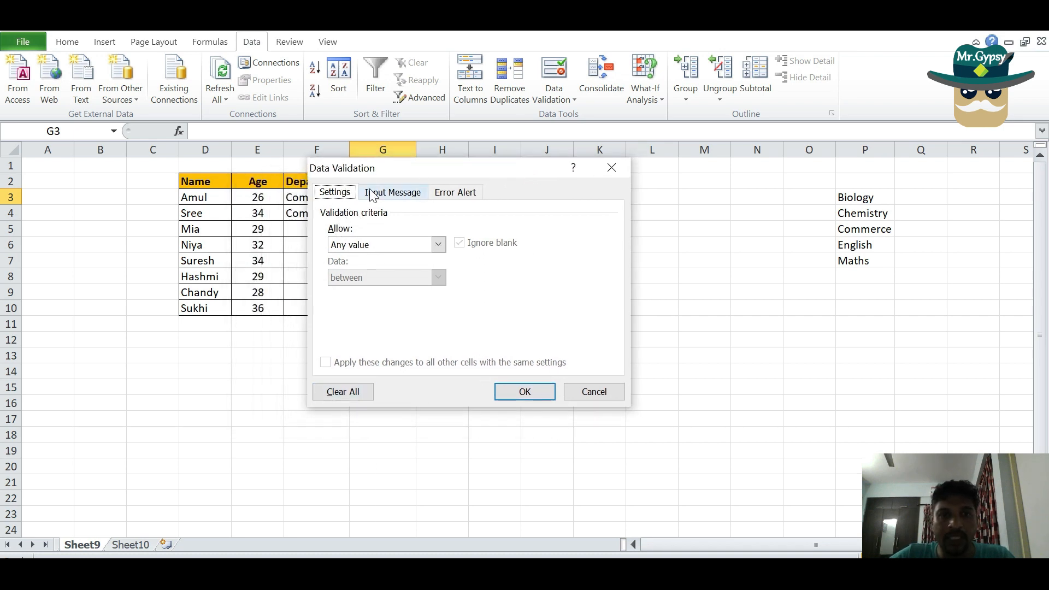
pyautogui.click(394, 194)
pyautogui.click(469, 196)
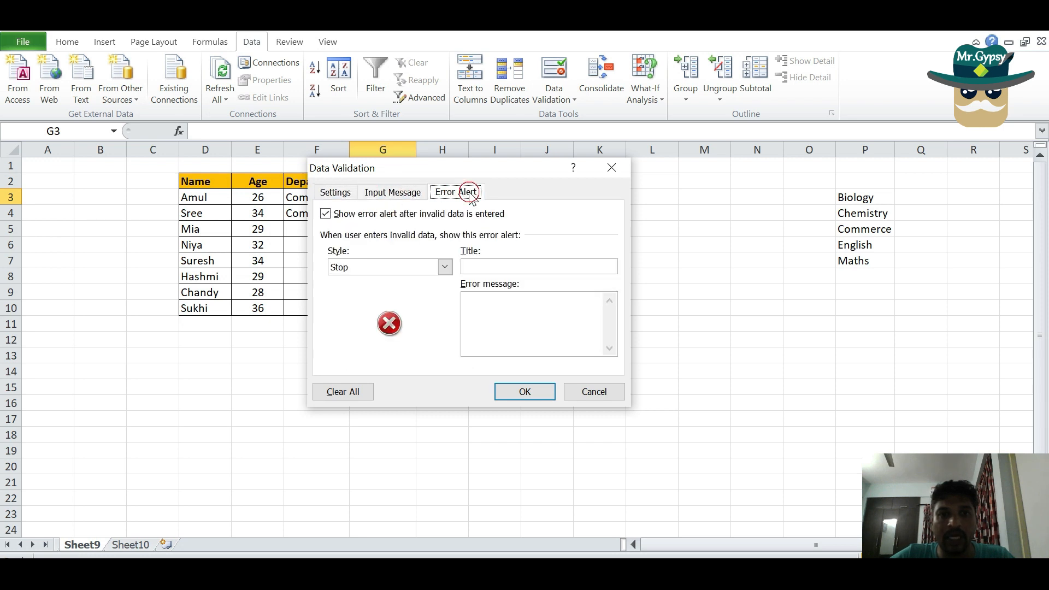
pyautogui.click(337, 194)
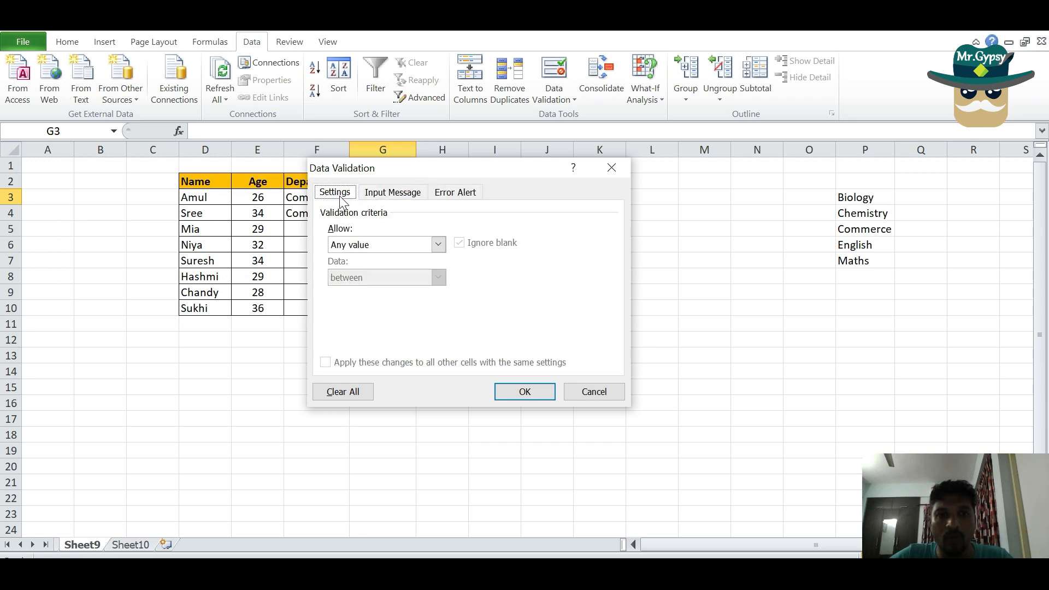
# Set the validation criteria for G3 to allow a List with =$P$3:$P$7 as its source range
pyautogui.click(438, 244)
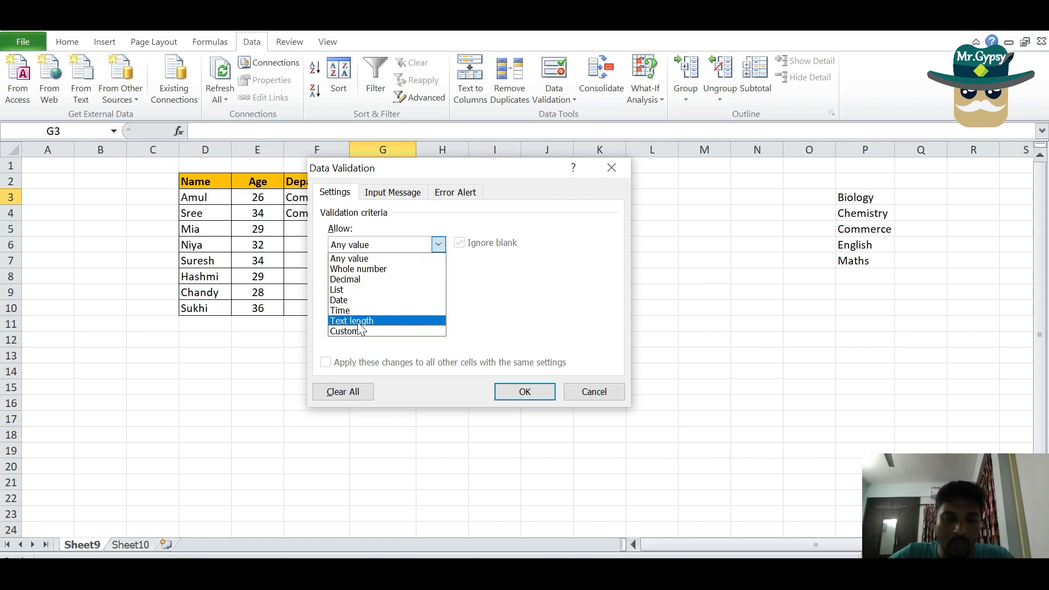
pyautogui.click(346, 291)
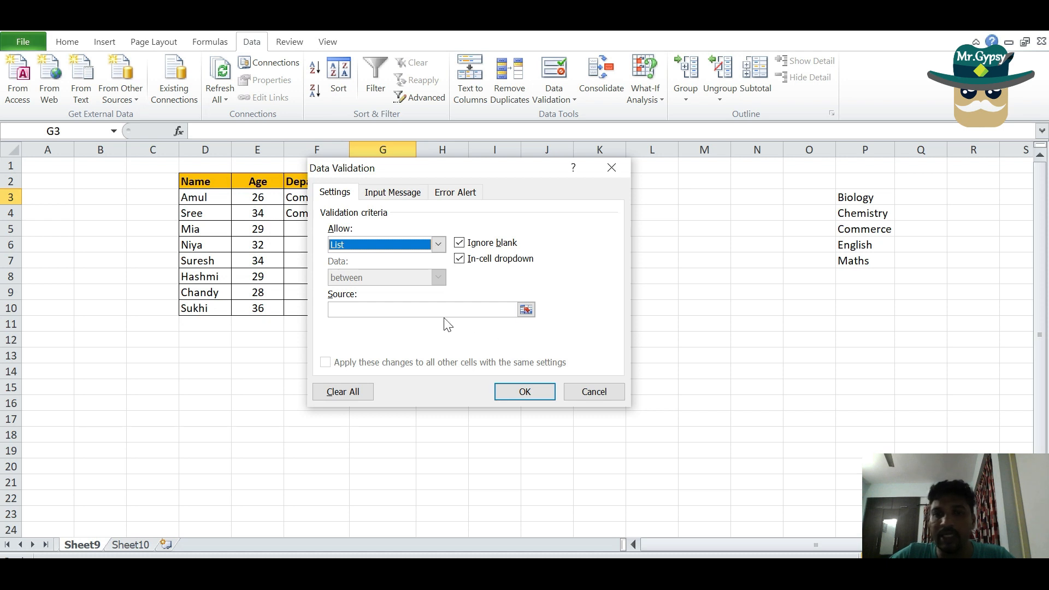
pyautogui.click(526, 310)
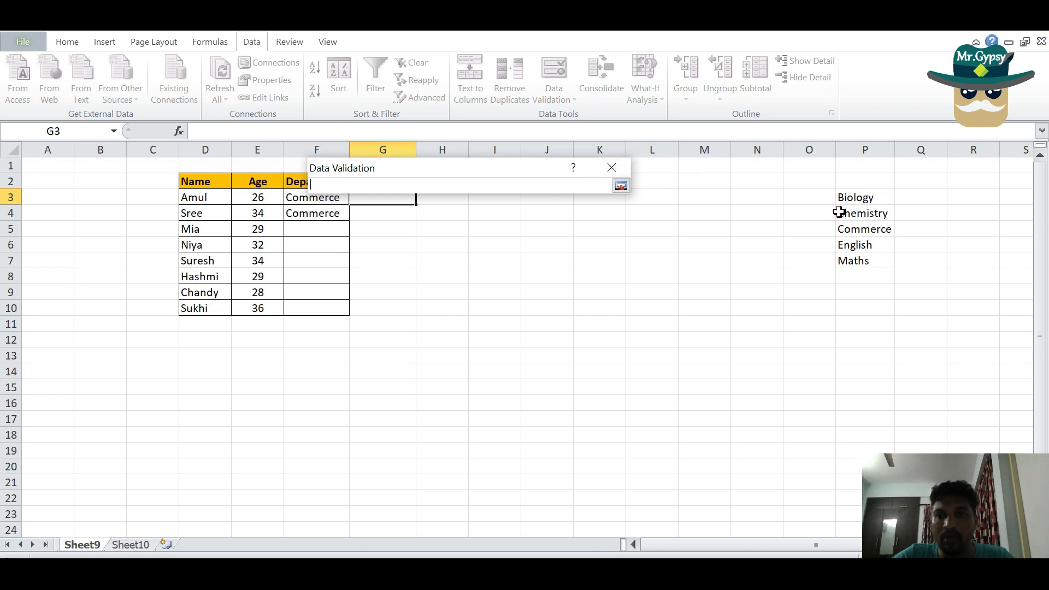
pyautogui.moveTo(849, 197); pyautogui.dragTo(849, 260)
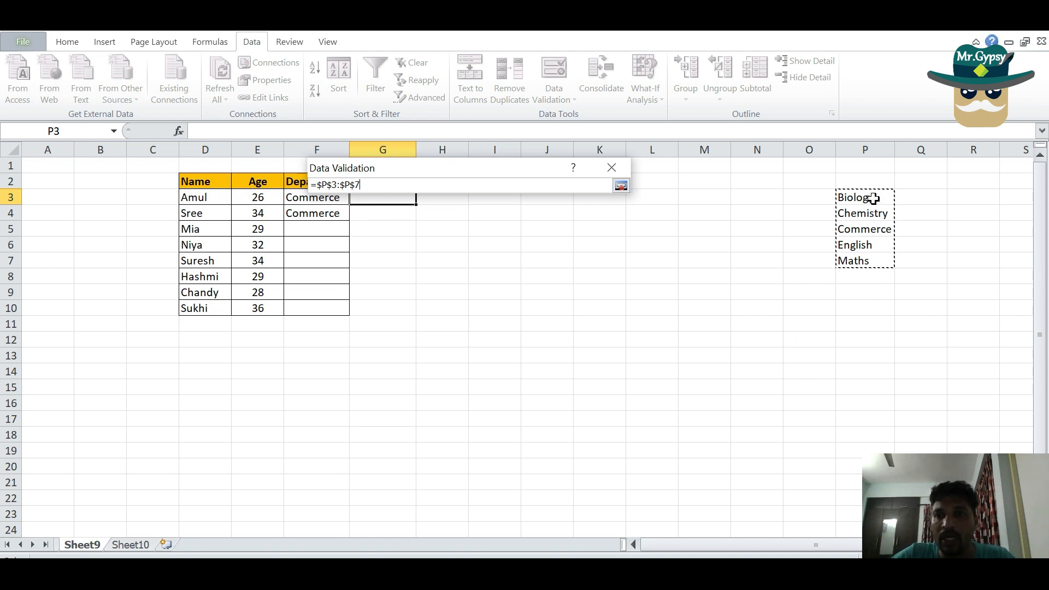
pyautogui.moveTo(874, 199); pyautogui.dragTo(875, 448)
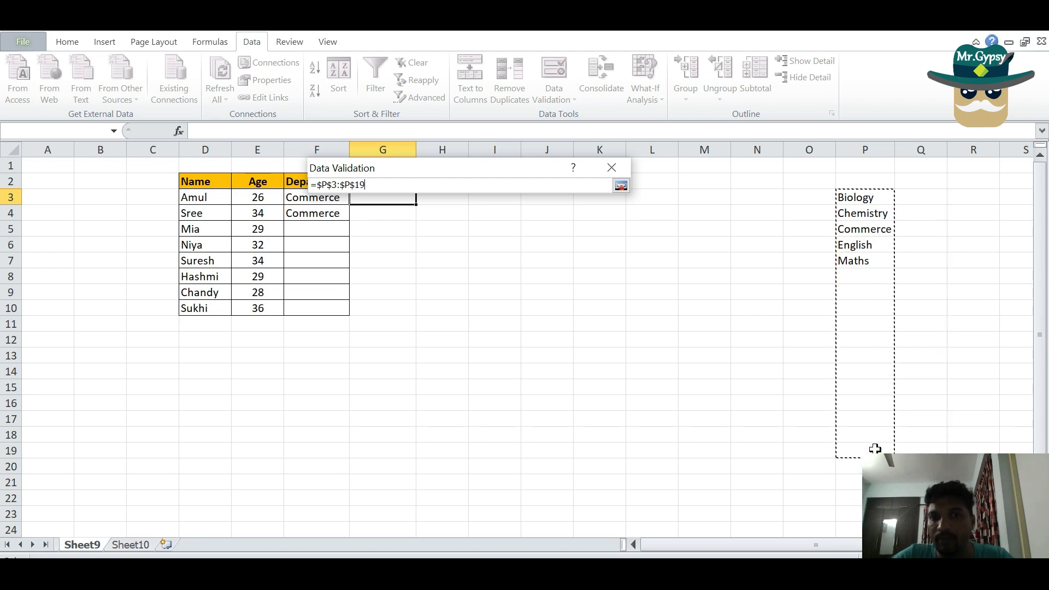
pyautogui.moveTo(875, 443); pyautogui.dragTo(878, 256)
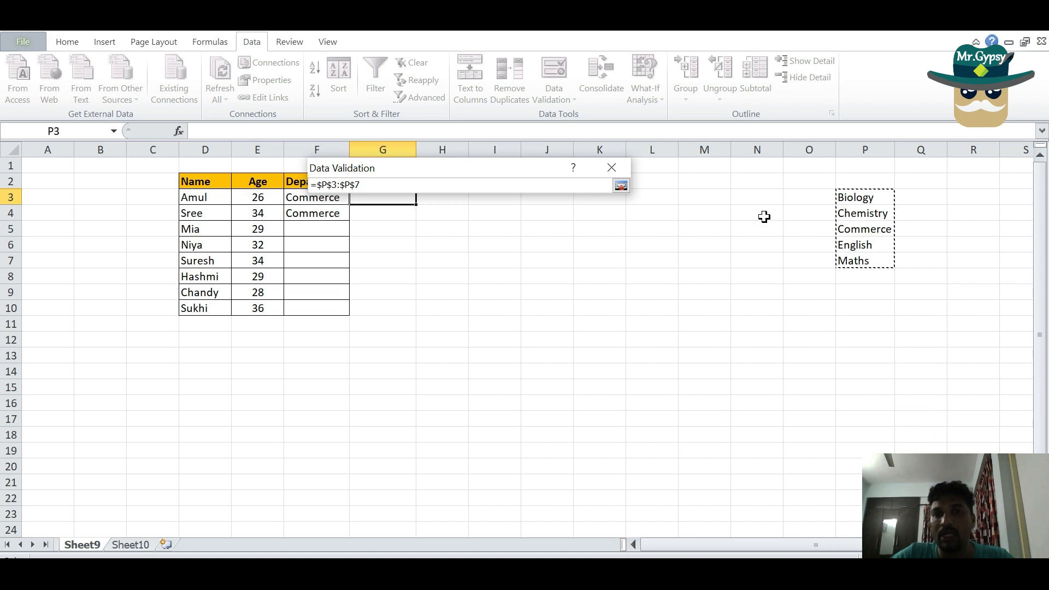
# Apply the list validation to G3 and choose Biology from its dropdown
pyautogui.click(621, 186)
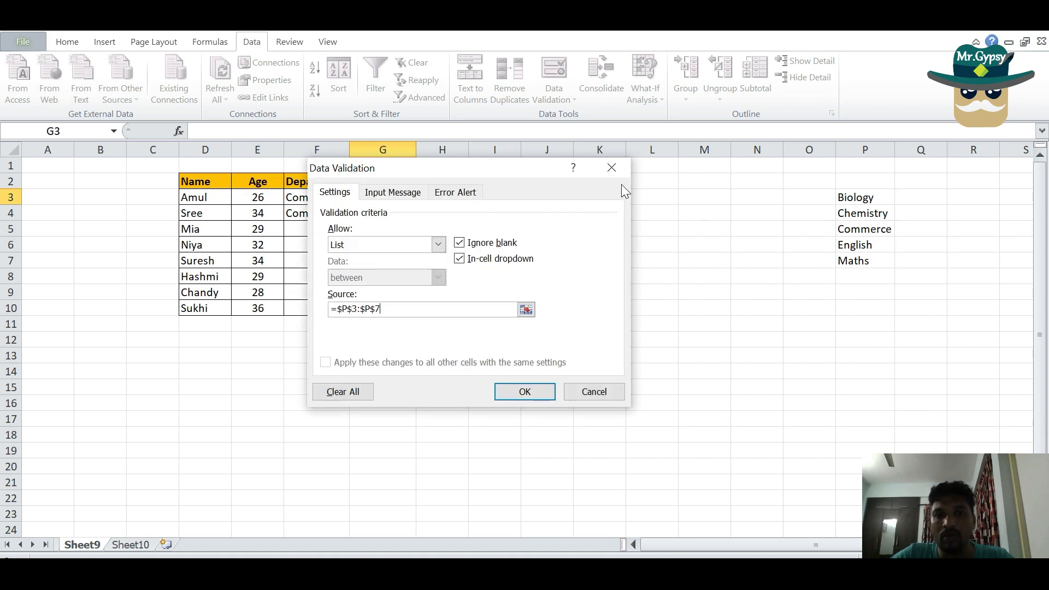
pyautogui.click(525, 392)
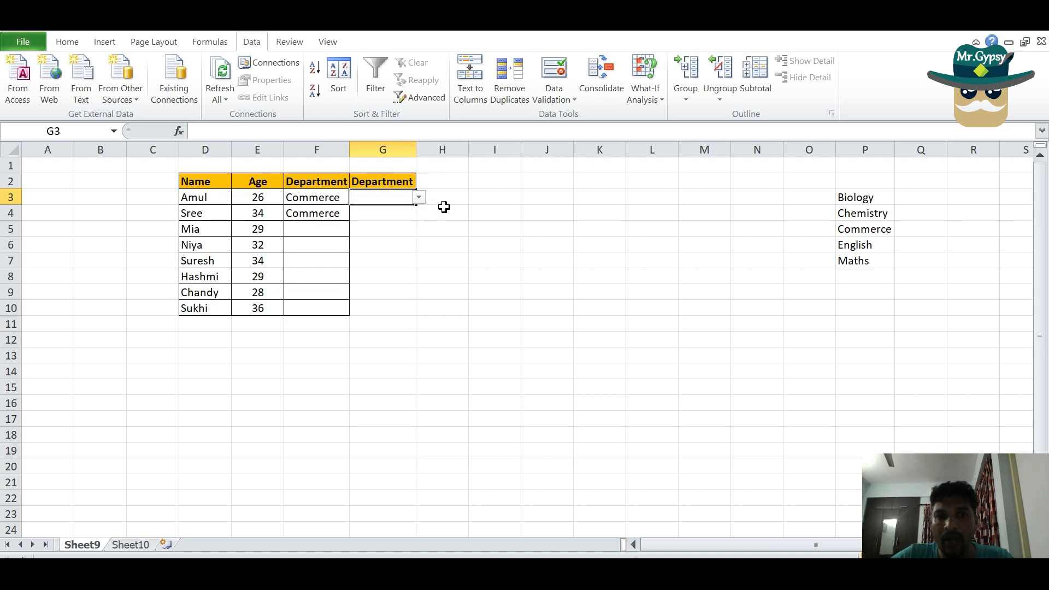
pyautogui.click(418, 197)
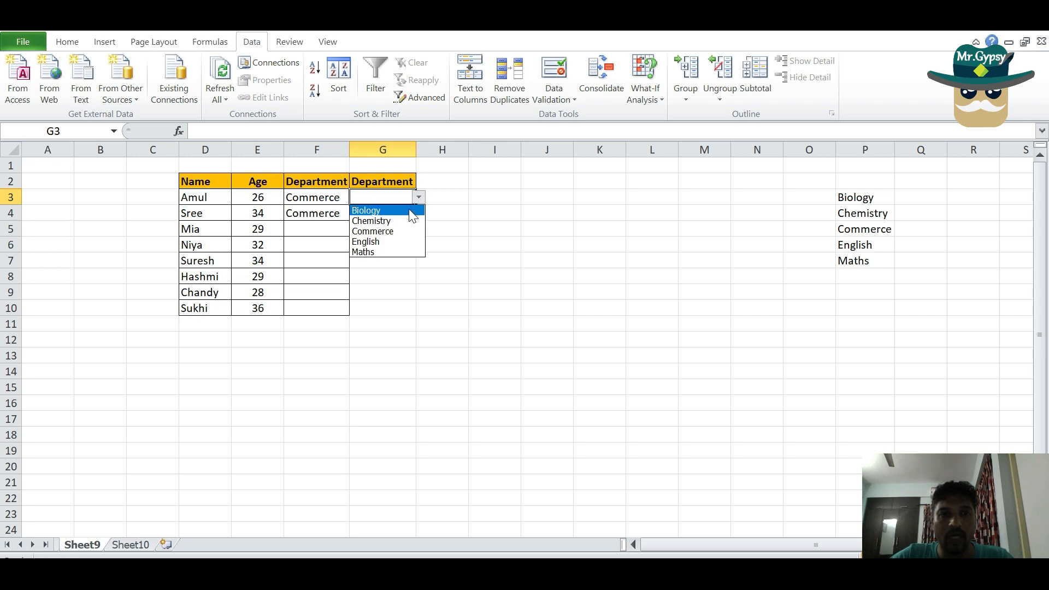
pyautogui.click(410, 209)
pyautogui.click(403, 213)
pyautogui.click(400, 198)
pyautogui.click(419, 197)
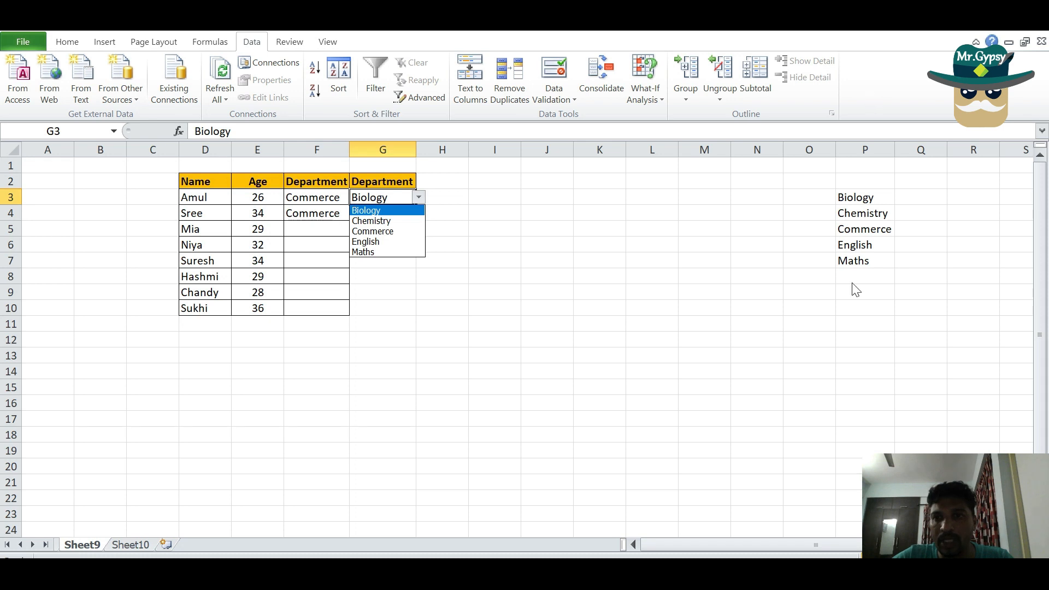
pyautogui.click(868, 312)
pyautogui.moveTo(867, 192); pyautogui.dragTo(858, 386)
pyautogui.click(868, 232)
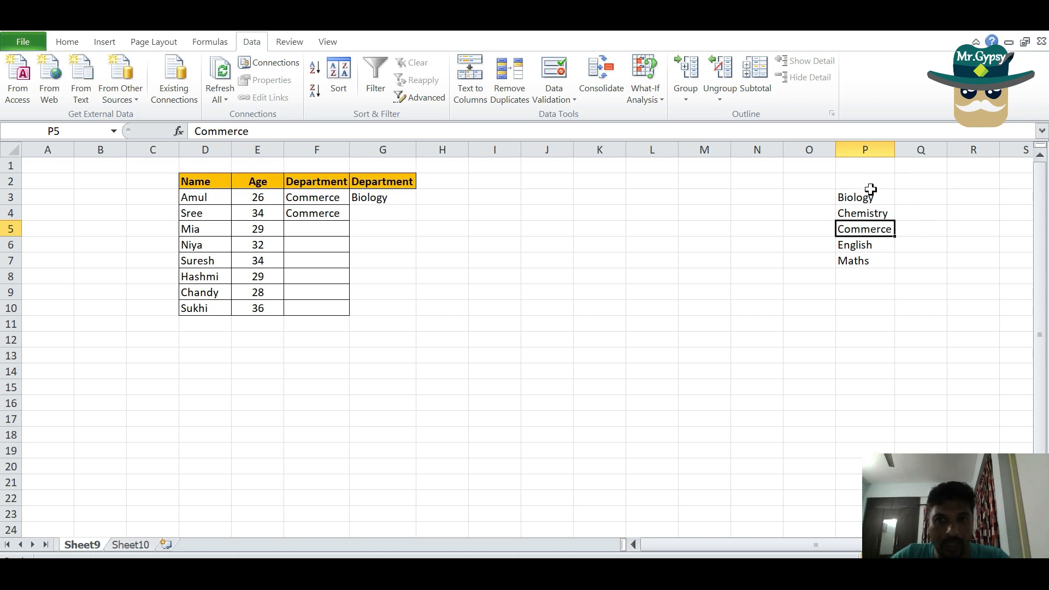
# Fill G3 down through G10 to extend the dropdown to every row of the table
pyautogui.click(383, 200)
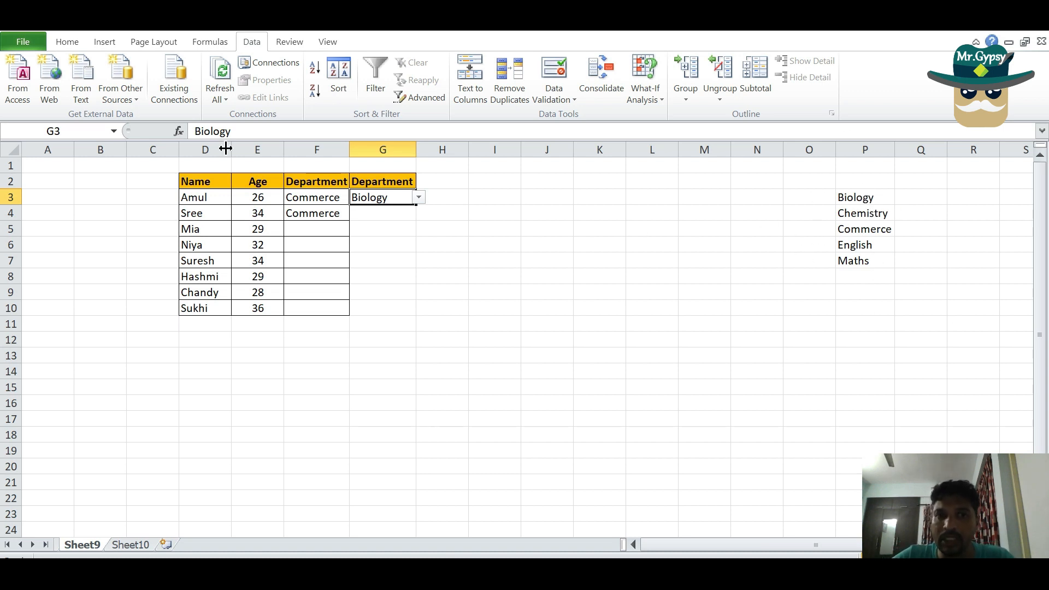
pyautogui.click(403, 225)
pyautogui.click(406, 218)
pyautogui.click(422, 217)
pyautogui.click(399, 200)
pyautogui.moveTo(414, 207); pyautogui.dragTo(403, 313)
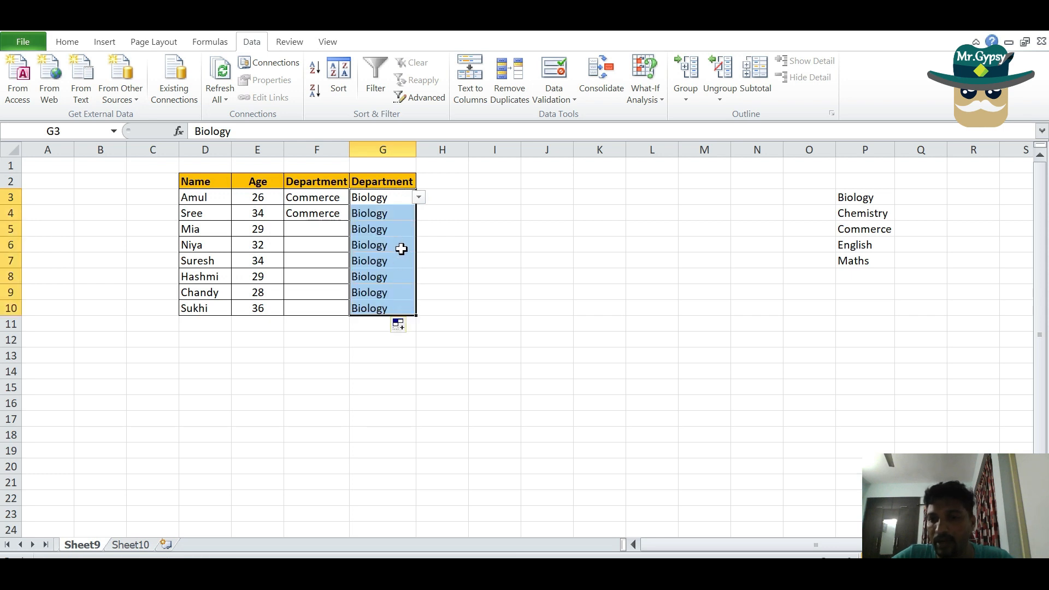
# Clear the filled department values from G4:G10, keeping the entry in G3
pyautogui.click(430, 250)
pyautogui.click(405, 232)
pyautogui.click(402, 211)
pyautogui.click(419, 219)
pyautogui.click(398, 211)
pyautogui.moveTo(398, 211); pyautogui.dragTo(390, 308)
pyautogui.press('Delete')
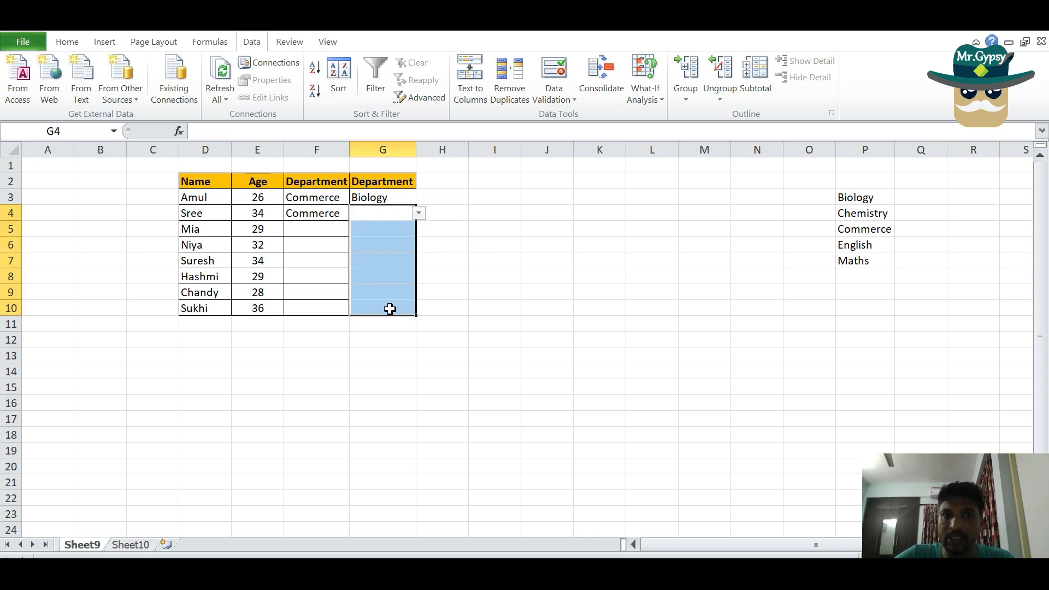
# Choose Biology from the dropdown in G9 and check the dropdown in G7
pyautogui.click(390, 308)
pyautogui.click(406, 296)
pyautogui.click(419, 291)
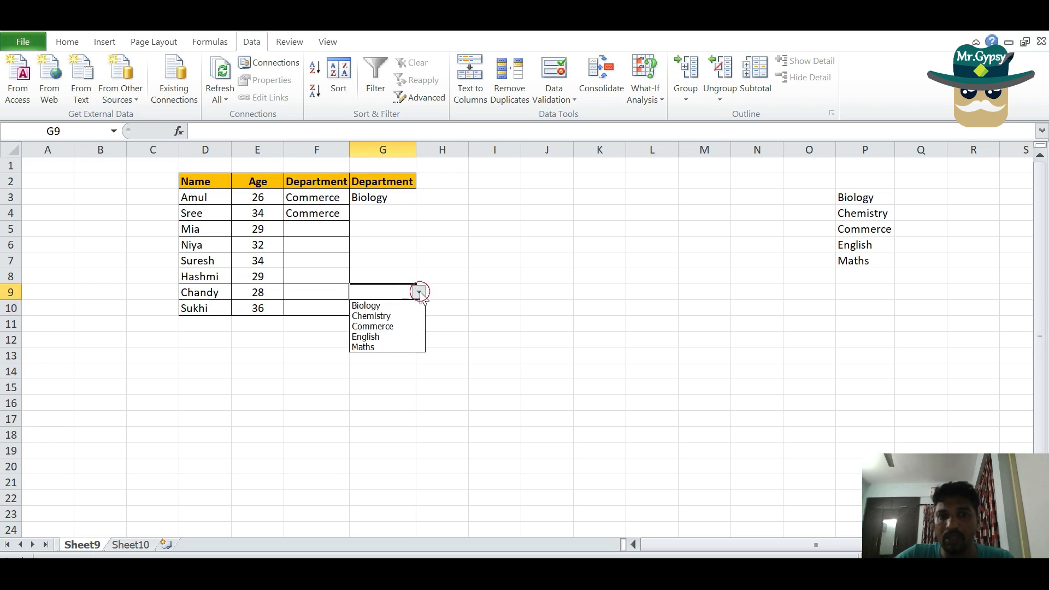
pyautogui.click(413, 306)
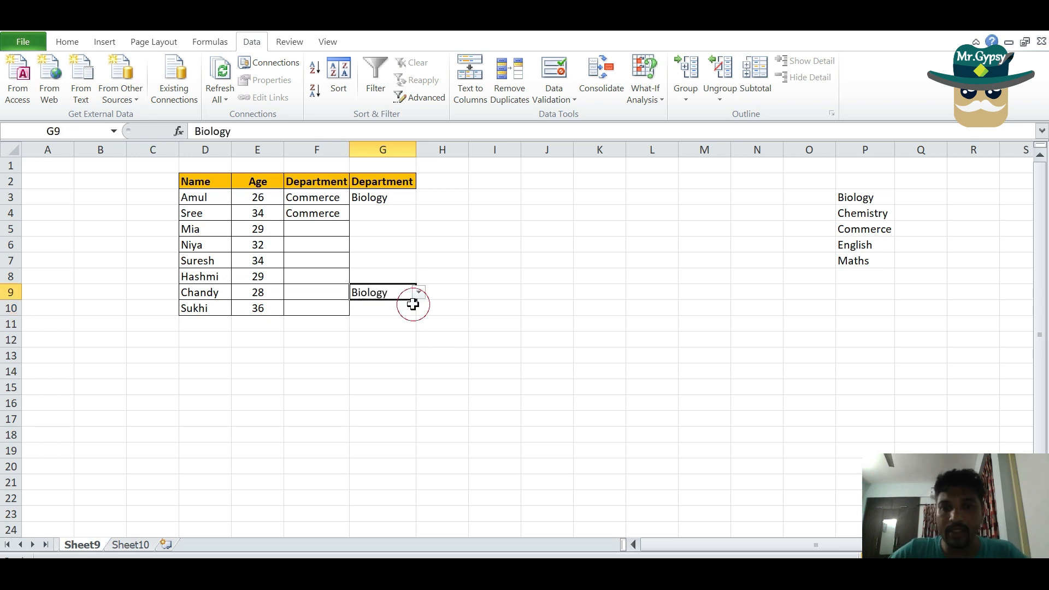
pyautogui.click(399, 265)
pyautogui.click(420, 261)
pyautogui.click(533, 205)
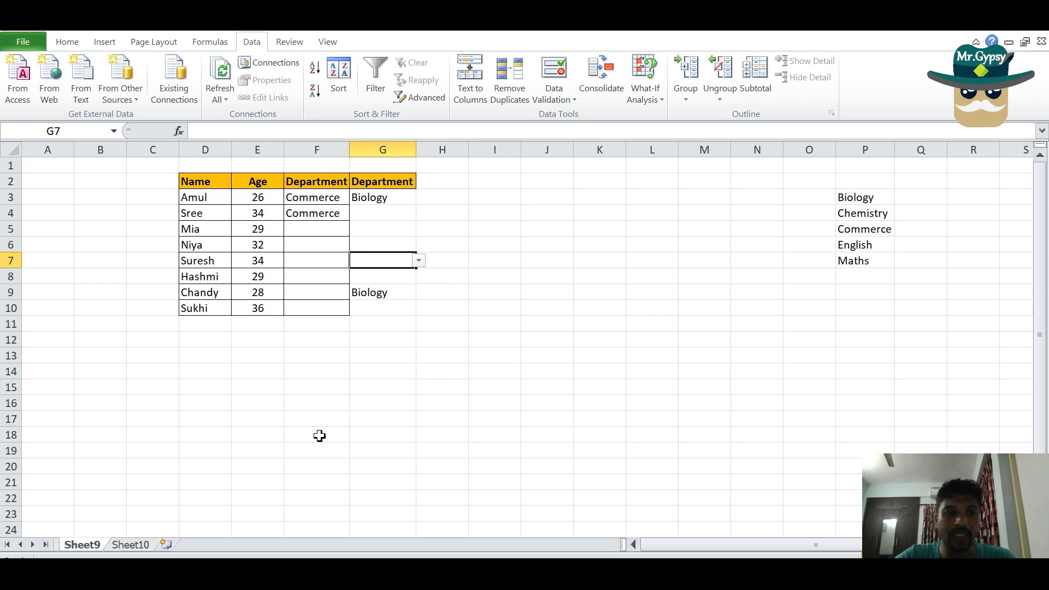
# View the department list on Sheet10, and copy the Department header from G2 to H2 on Sheet9
pyautogui.click(131, 545)
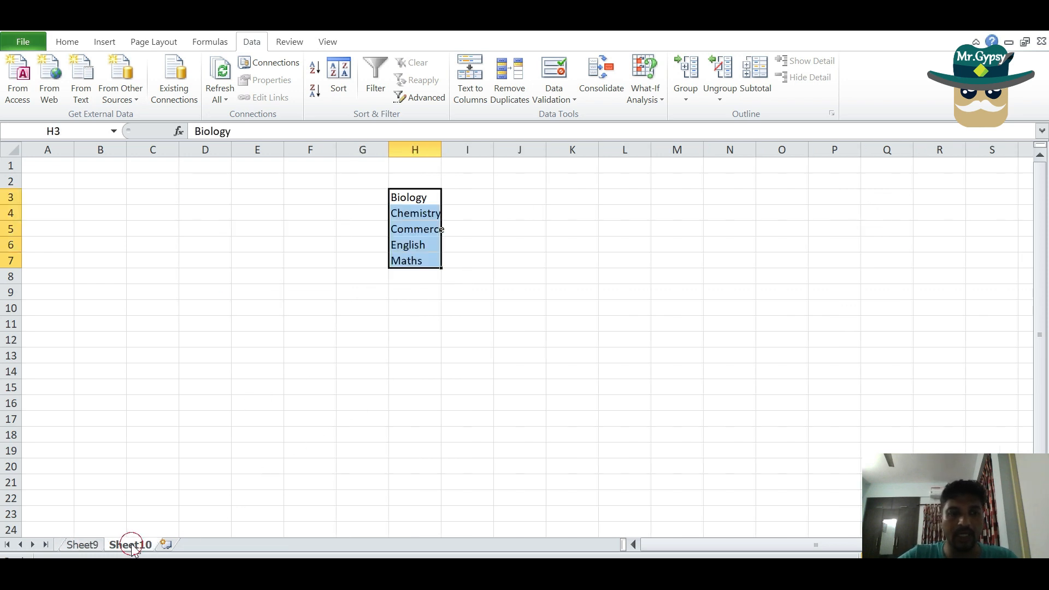
pyautogui.click(87, 545)
pyautogui.click(300, 341)
pyautogui.click(431, 181)
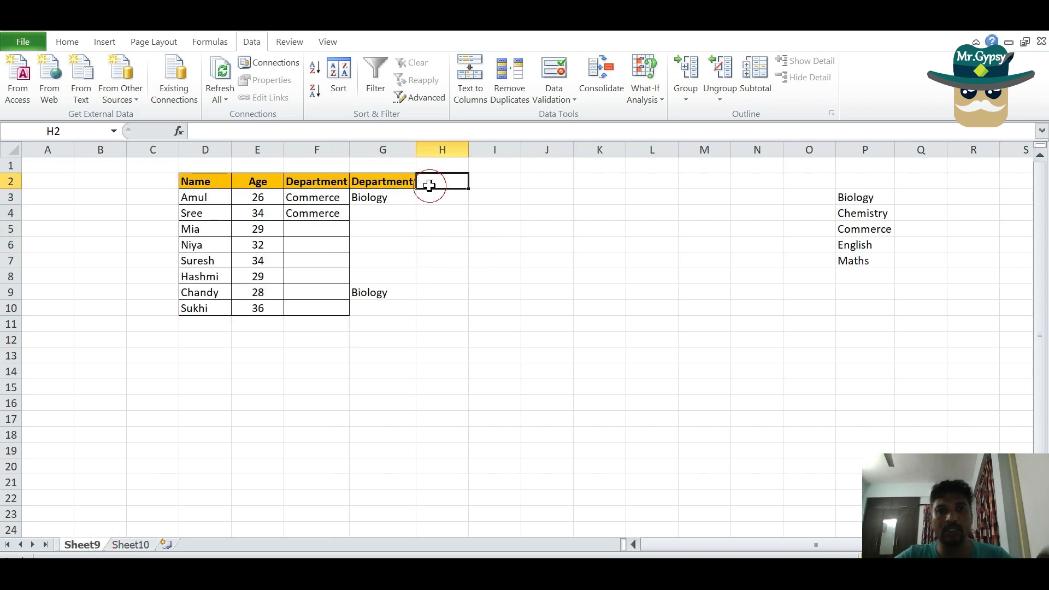
pyautogui.click(394, 179)
pyautogui.hotkey('ctrl', 'c')
pyautogui.click(430, 168)
pyautogui.click(435, 180)
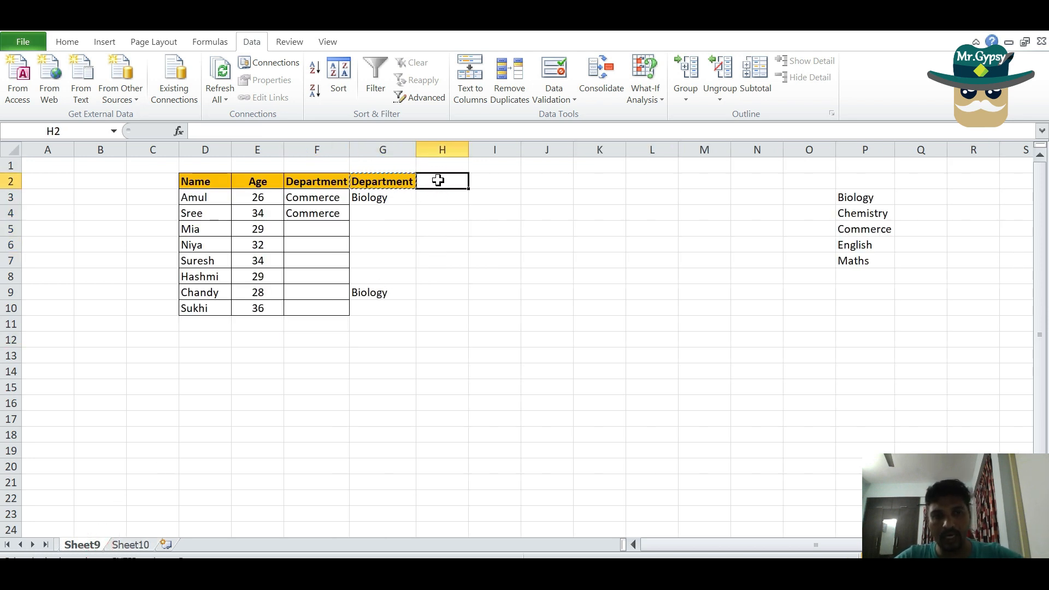
pyautogui.hotkey('ctrl', 'v')
# Set data validation for H3 to allow a List with =Sheet10!$H$3:$H$7 as its source
pyautogui.click(451, 200)
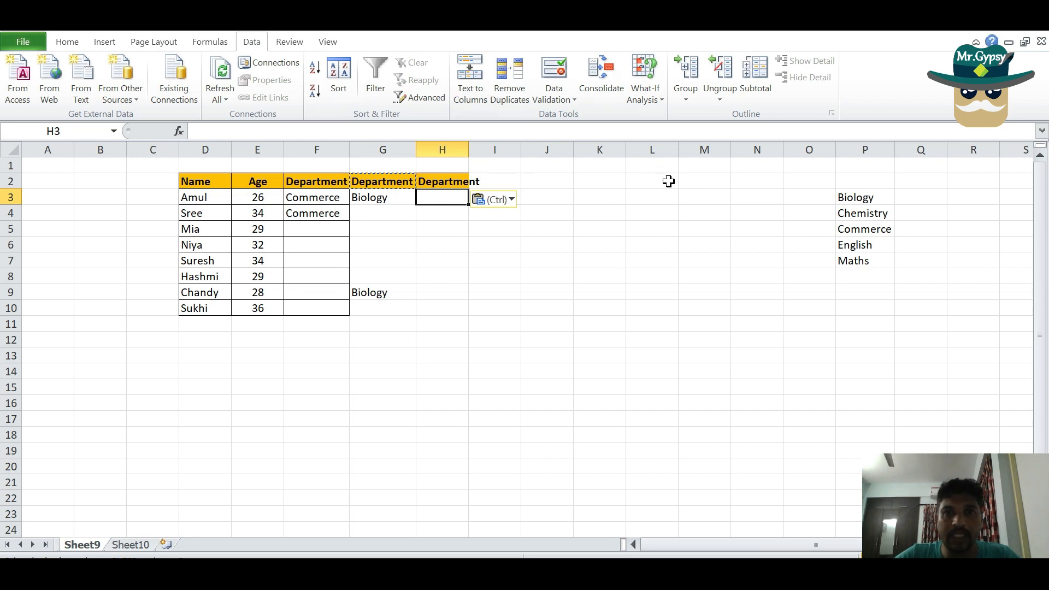
pyautogui.click(558, 99)
pyautogui.click(570, 118)
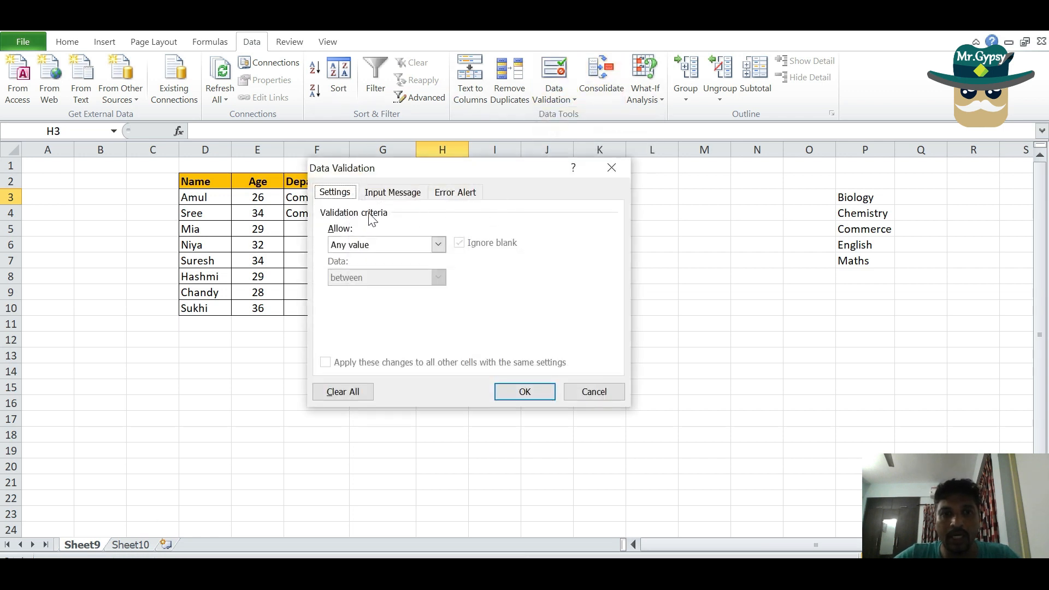
pyautogui.click(439, 244)
pyautogui.click(413, 289)
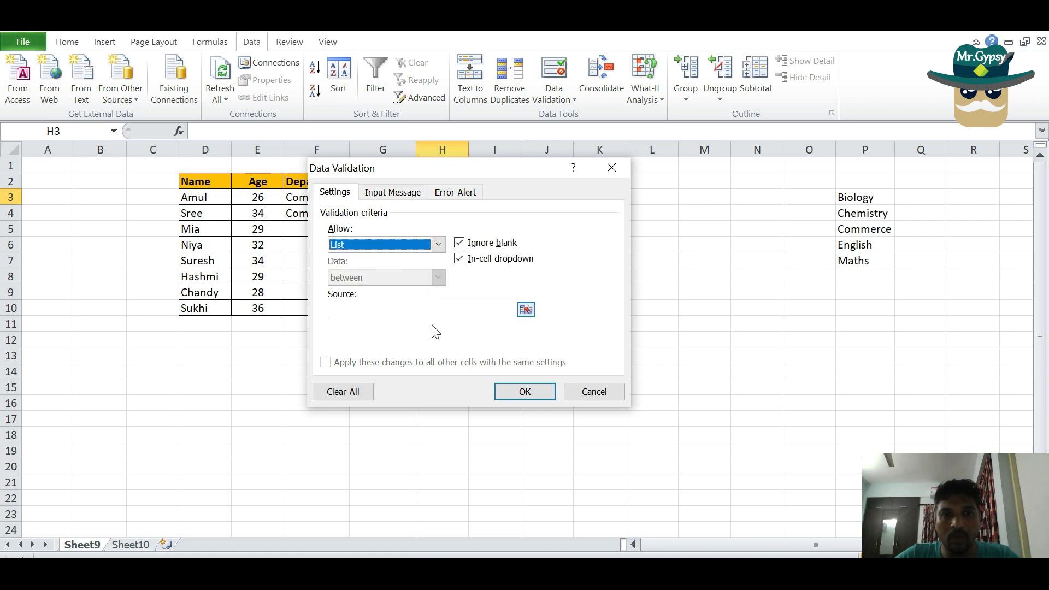
pyautogui.click(528, 308)
pyautogui.click(116, 546)
pyautogui.moveTo(434, 199); pyautogui.dragTo(421, 268)
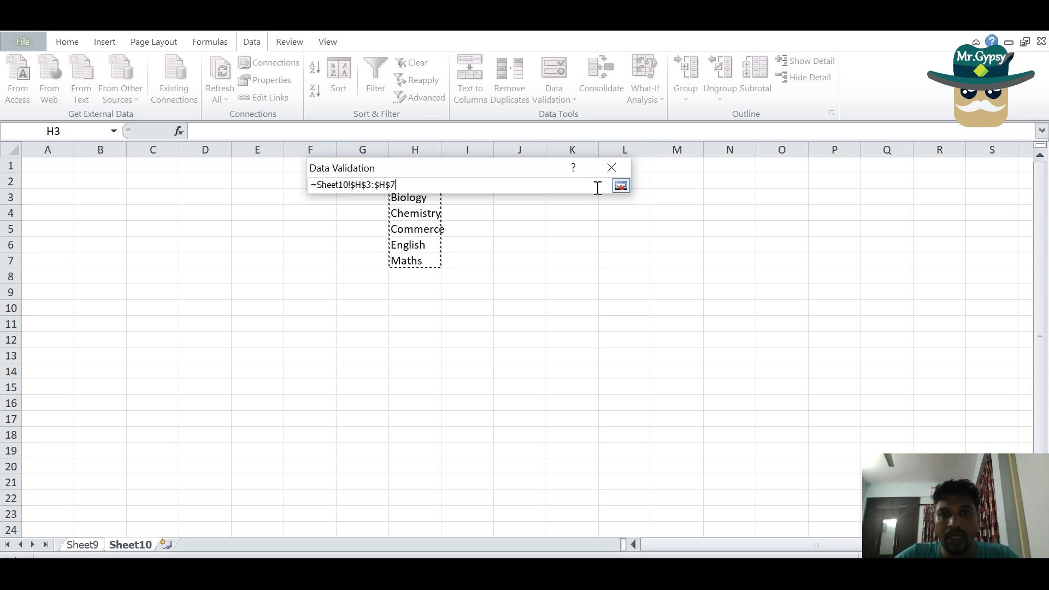
pyautogui.click(620, 185)
pyautogui.click(526, 387)
# Check the H3 dropdown on Sheet9 and fill its validation down through H10
pyautogui.click(81, 542)
pyautogui.click(471, 198)
pyautogui.press('Escape')
pyautogui.moveTo(468, 205); pyautogui.dragTo(457, 309)
# Choose Commerce from the dropdown in H7
pyautogui.click(452, 257)
pyautogui.click(471, 262)
pyautogui.click(470, 293)
pyautogui.click(528, 249)
# Test the dropdown in G4 with Chemistry cleared from source cell P4, and undo the clearing
pyautogui.click(377, 227)
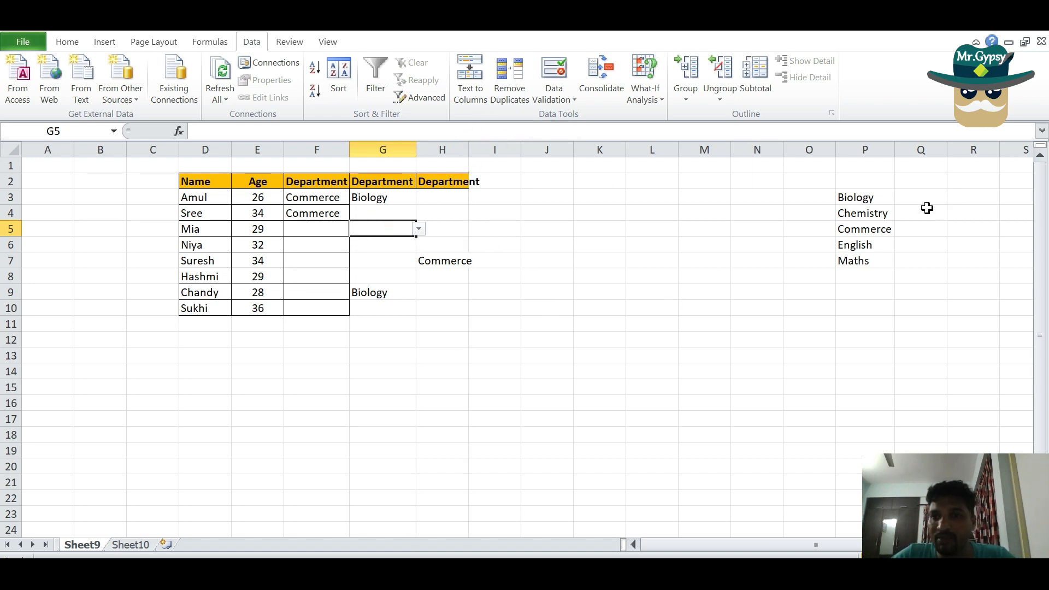
pyautogui.click(872, 219)
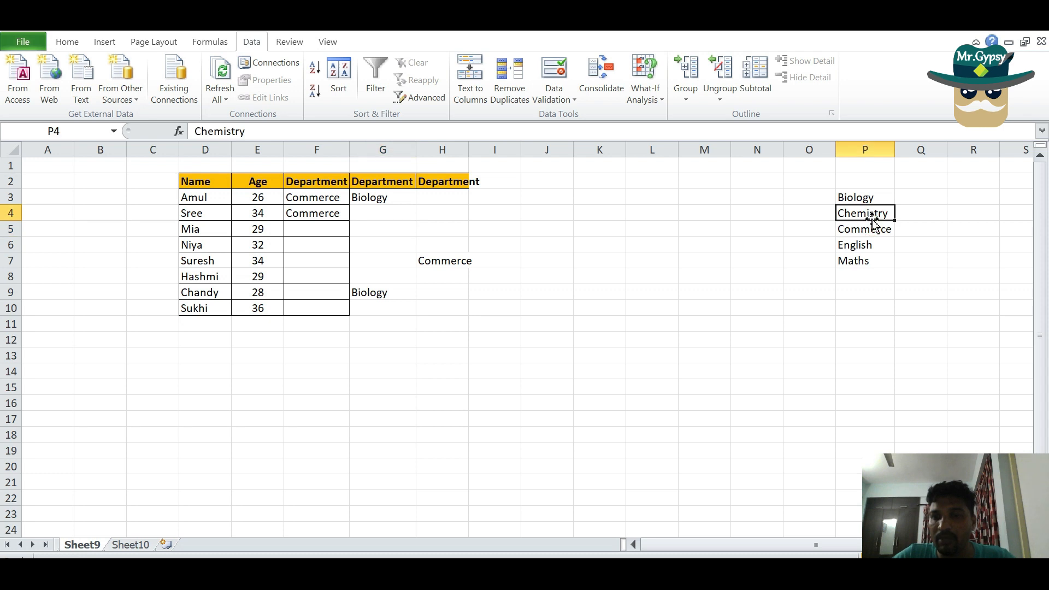
pyautogui.press('Delete')
pyautogui.click(642, 291)
pyautogui.click(454, 213)
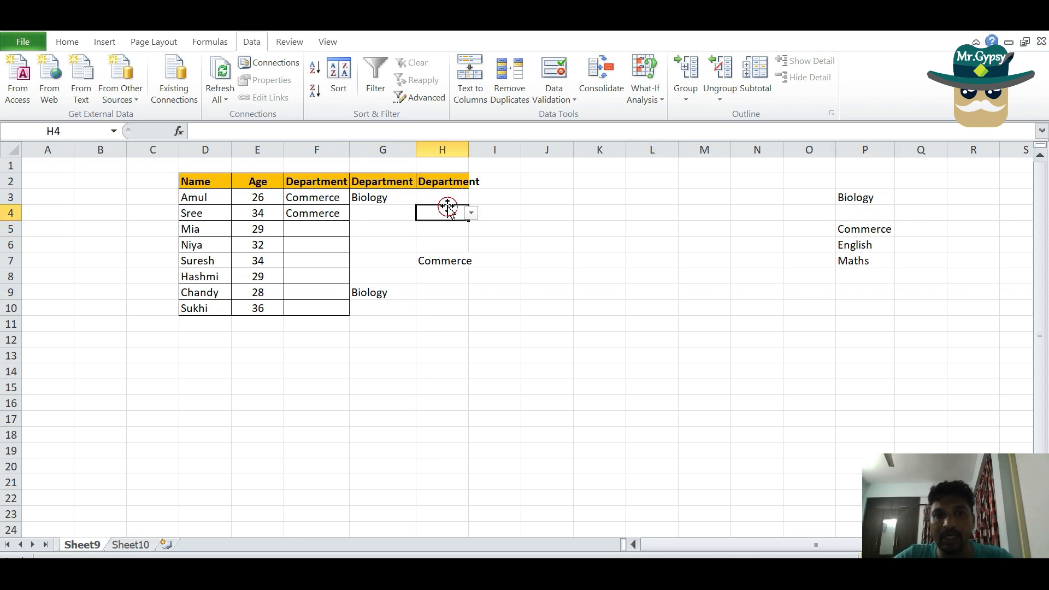
pyautogui.click(399, 213)
pyautogui.click(420, 214)
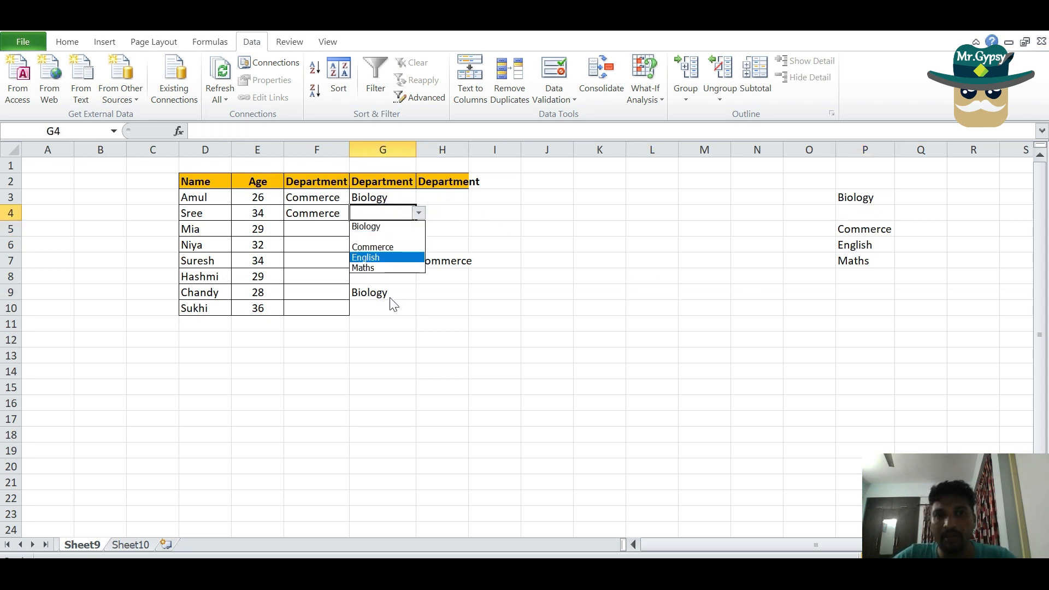
pyautogui.click(860, 308)
pyautogui.hotkey('ctrl', 'z')
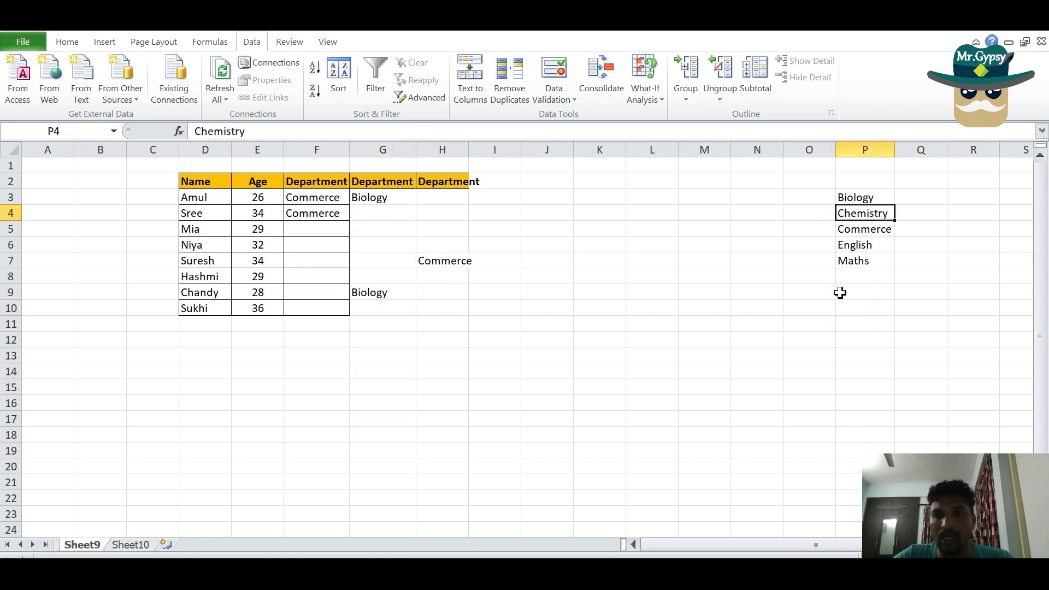
# Hide column P, which holds the department source list on Sheet9
pyautogui.rightClick(862, 148)
pyautogui.click(869, 339)
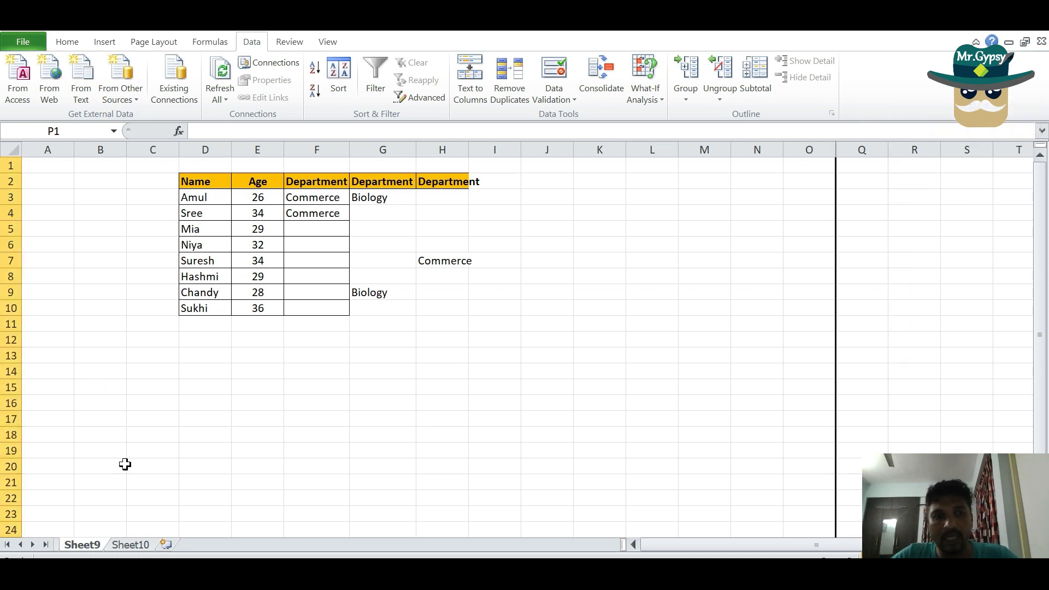
pyautogui.click(110, 533)
# Hide Sheet10, which holds the copied department list
pyautogui.click(130, 545)
pyautogui.click(83, 545)
pyautogui.click(119, 546)
pyautogui.rightClick(118, 546)
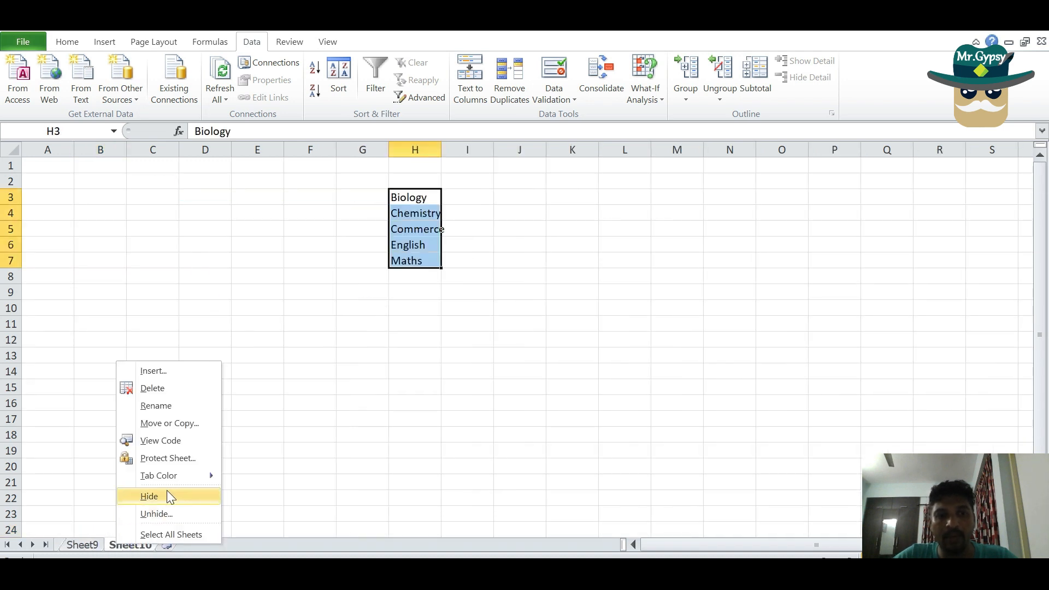
pyautogui.click(167, 495)
# Choose Chemistry in H6 and English in H4 from their dropdowns
pyautogui.click(446, 246)
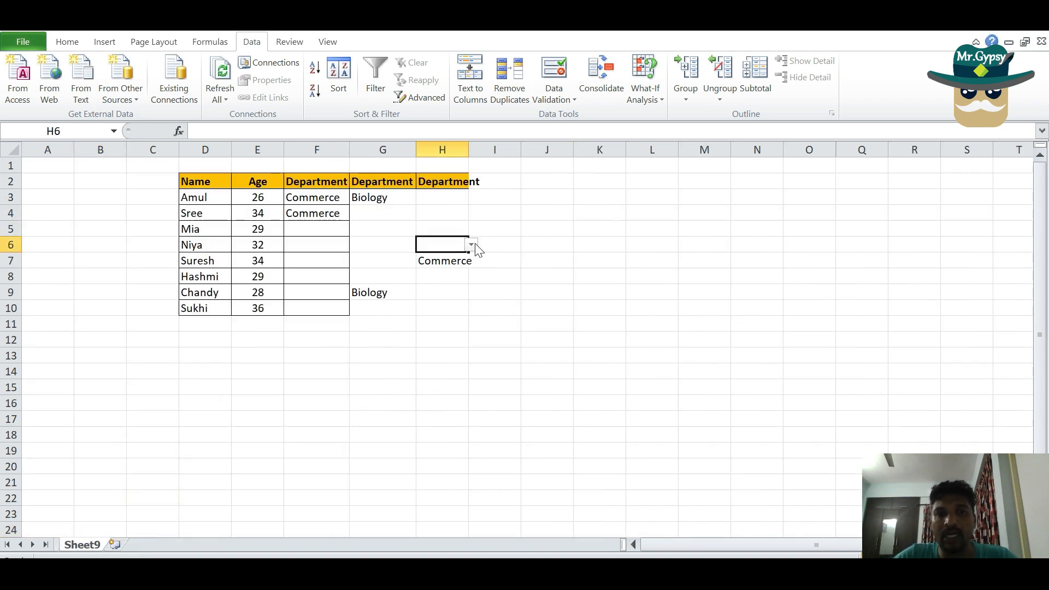
pyautogui.click(471, 245)
pyautogui.click(464, 267)
pyautogui.click(463, 218)
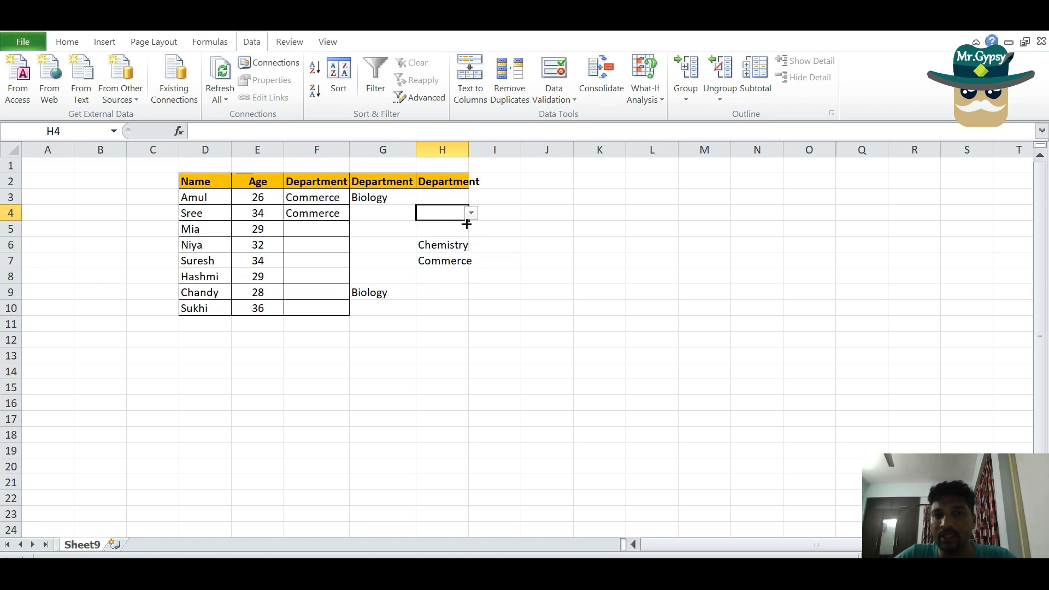
pyautogui.click(473, 217)
pyautogui.click(445, 257)
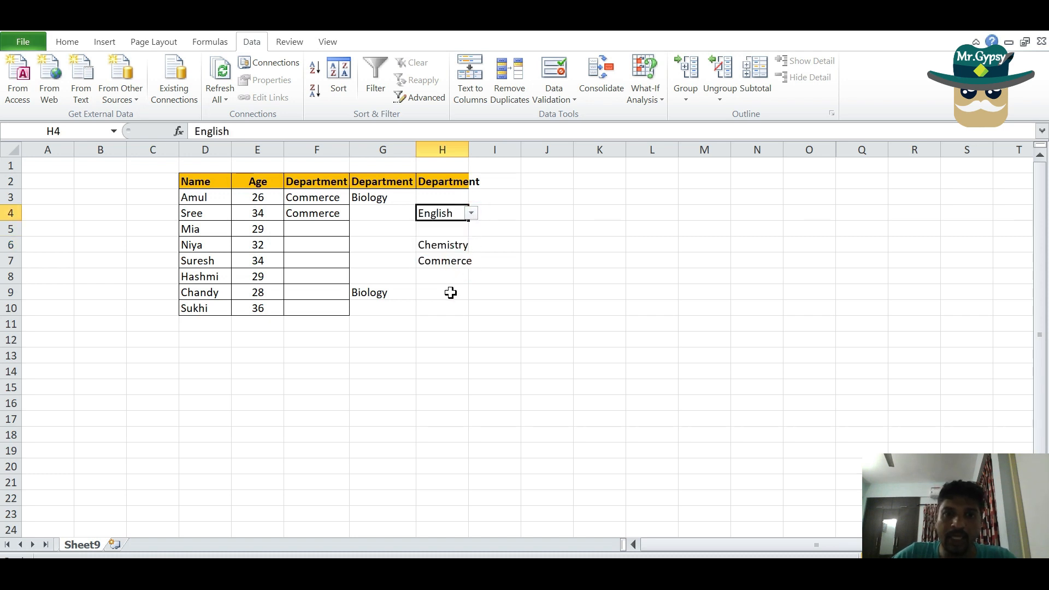
pyautogui.click(447, 342)
pyautogui.click(435, 275)
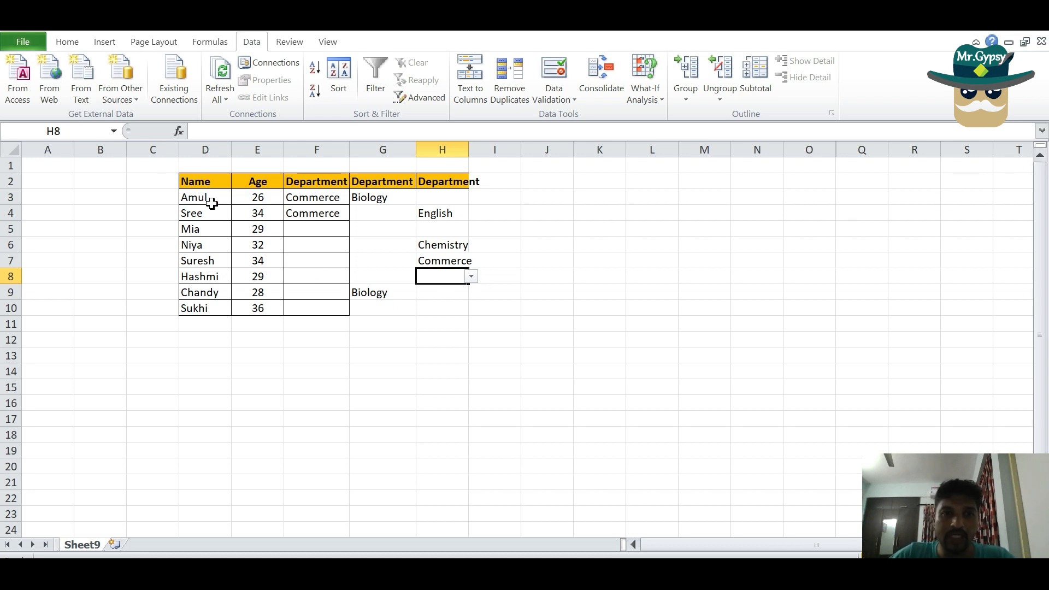
# Choose Chemistry in F5 and Biology in F7 from their dropdowns
pyautogui.click(330, 229)
pyautogui.click(352, 228)
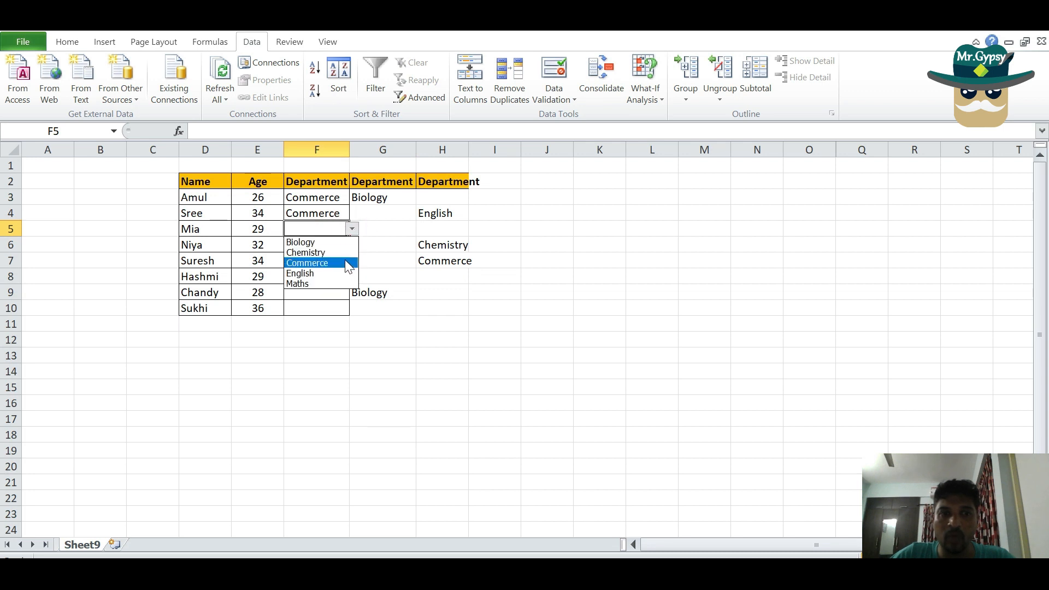
pyautogui.click(349, 255)
pyautogui.click(336, 262)
pyautogui.click(356, 260)
pyautogui.click(335, 261)
pyautogui.click(352, 261)
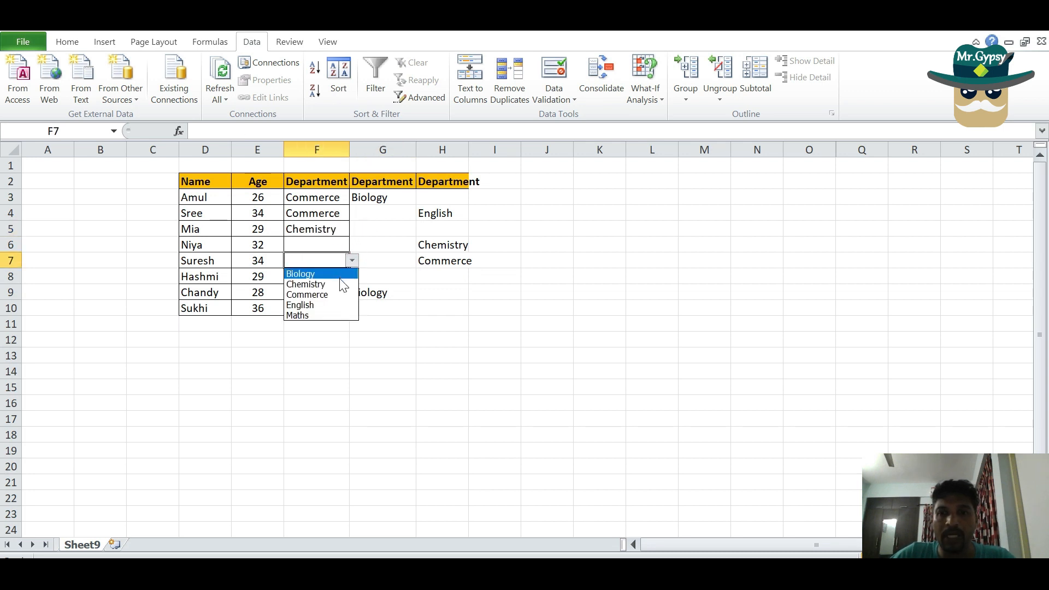
pyautogui.click(339, 274)
# Choose Commerce in F9 and English in F10 from their dropdowns
pyautogui.click(329, 293)
pyautogui.click(353, 292)
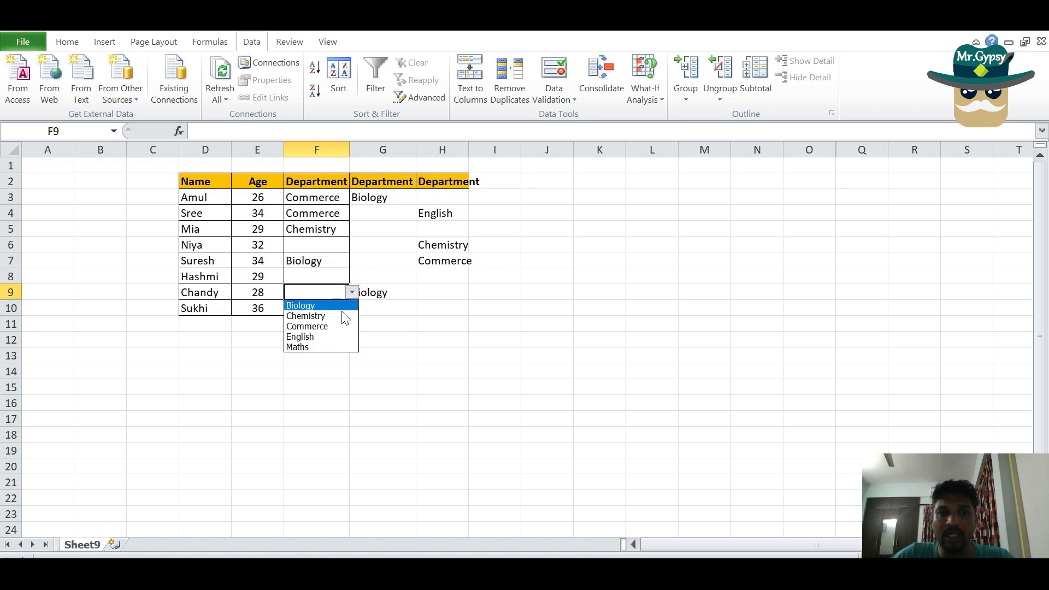
pyautogui.click(339, 326)
pyautogui.click(328, 307)
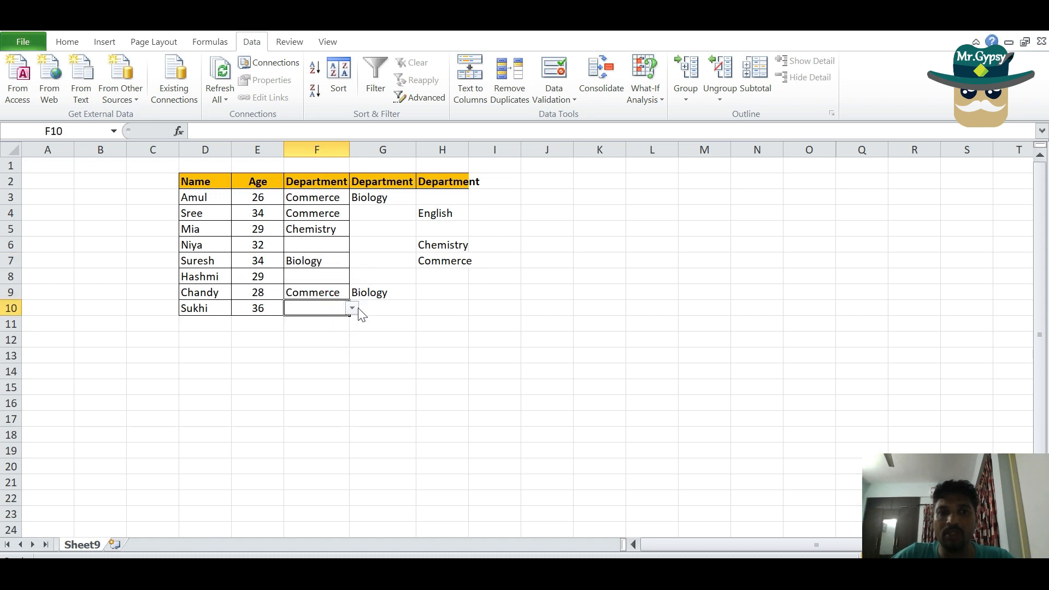
pyautogui.click(352, 308)
pyautogui.click(328, 346)
# Choose English in F8 and Commerce in F6 from their dropdowns
pyautogui.click(335, 278)
pyautogui.click(353, 276)
pyautogui.click(336, 318)
pyautogui.click(336, 245)
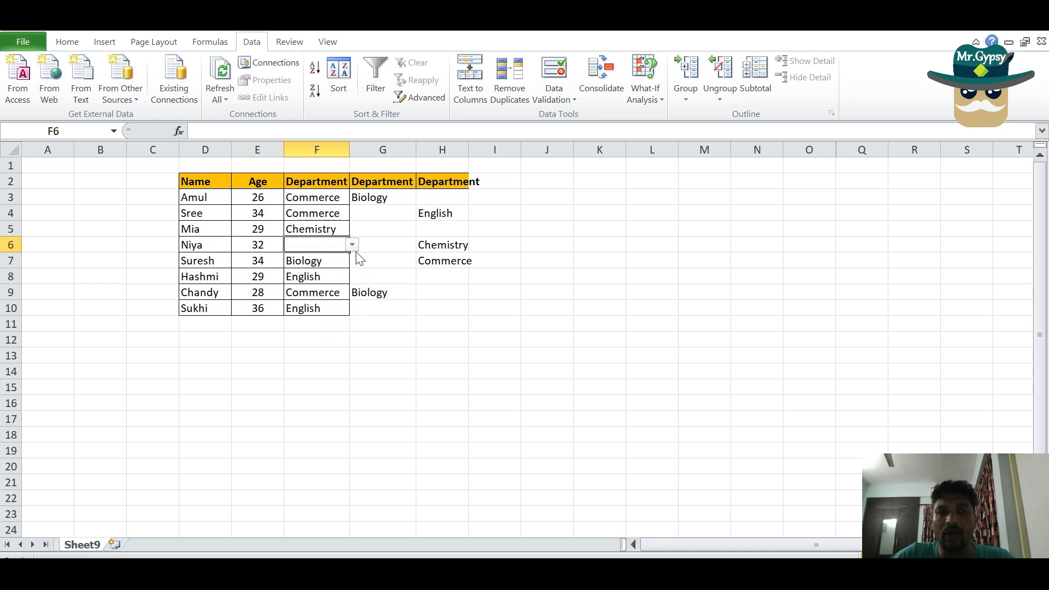
pyautogui.click(352, 245)
pyautogui.click(343, 279)
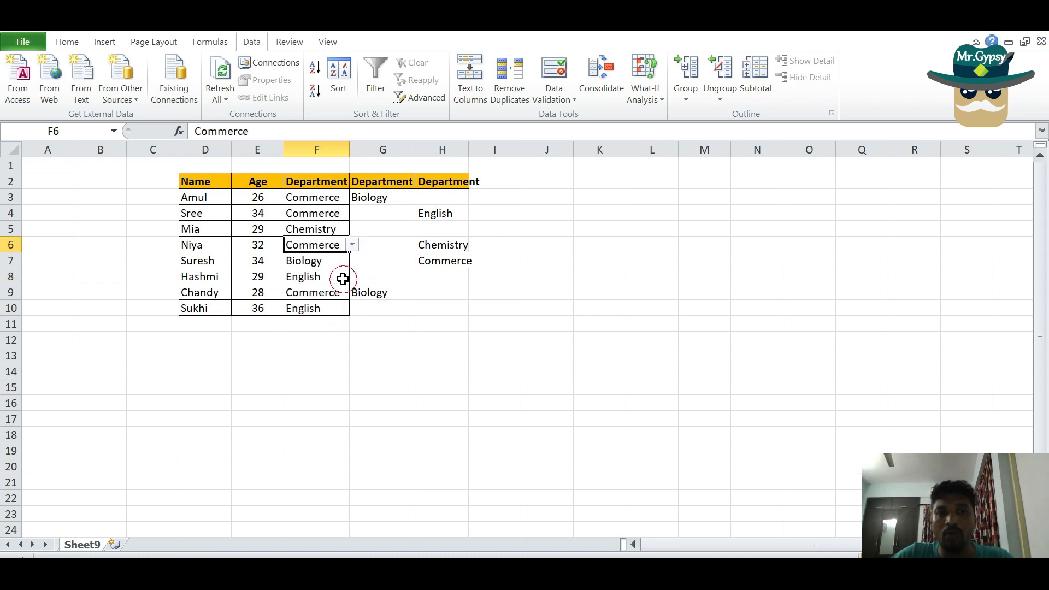